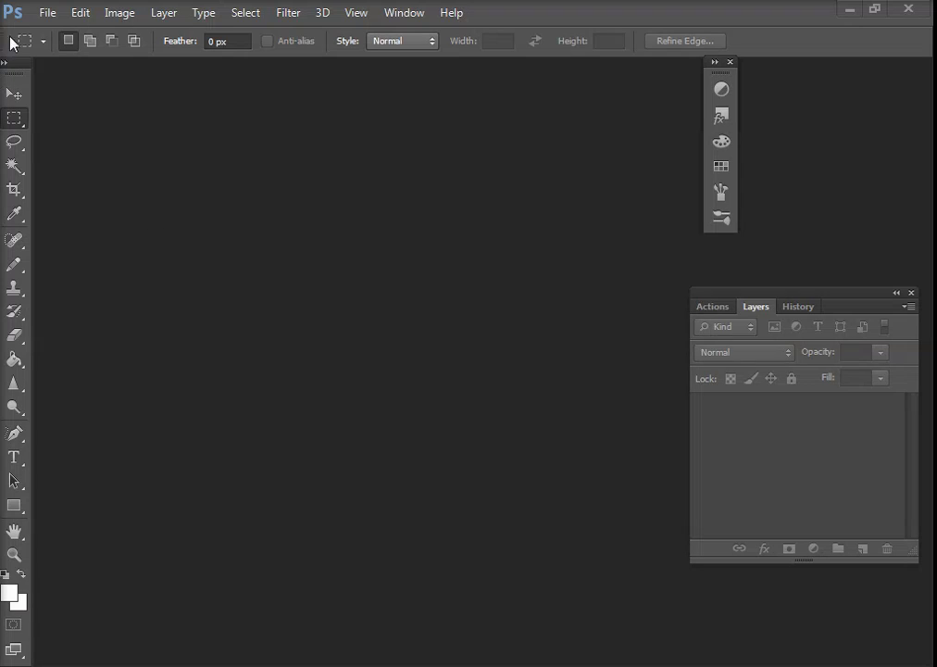
- Create a white 120,02 × 100,01 cm, 72 ppi document and open the foreground colour picker
{"action": "left_click", "coordinate": [44, 14]}
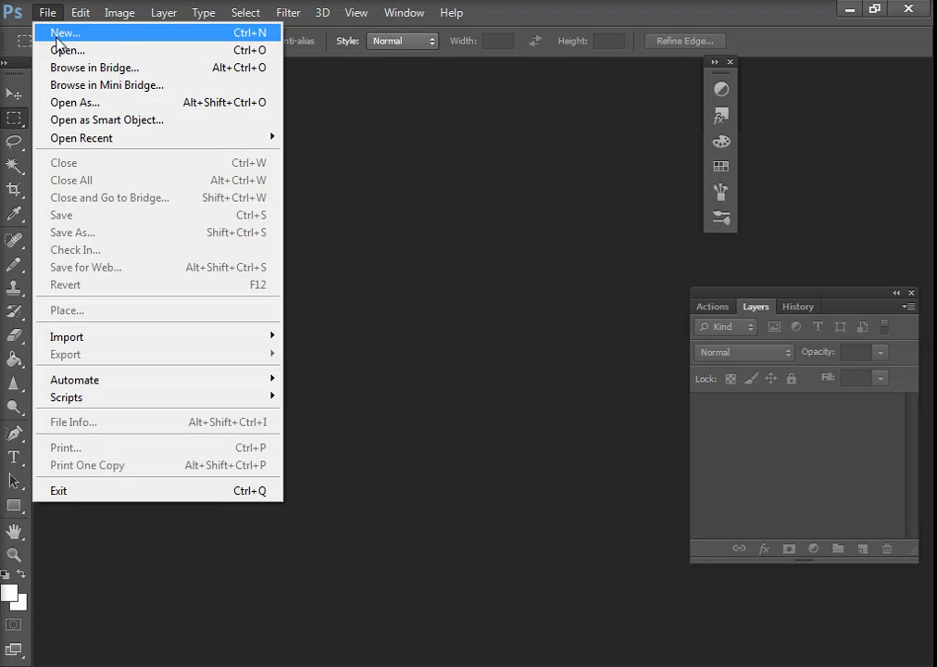
{"action": "left_click", "coordinate": [57, 34]}
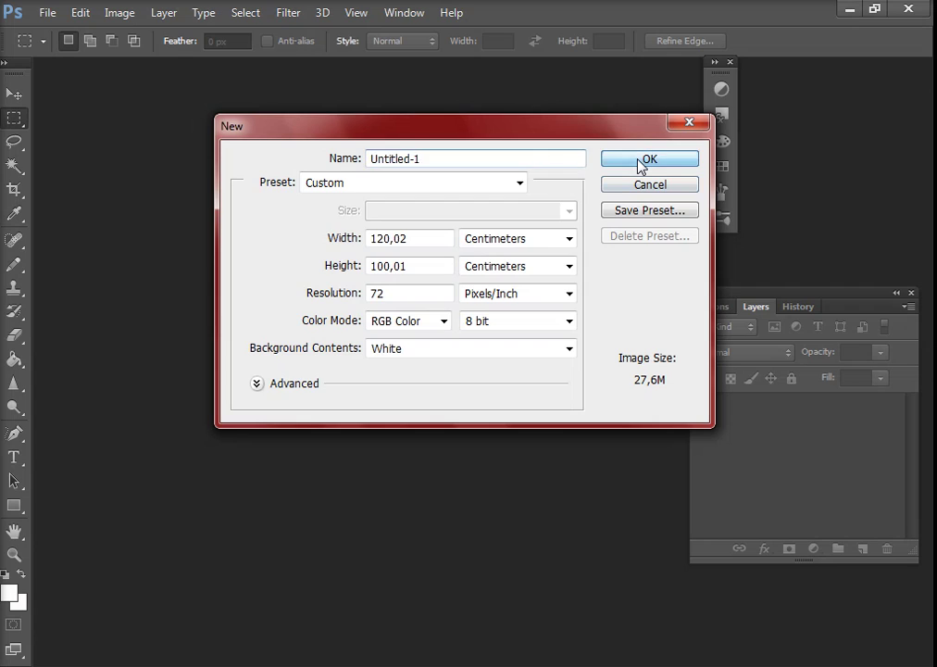
{"action": "left_click", "coordinate": [638, 161]}
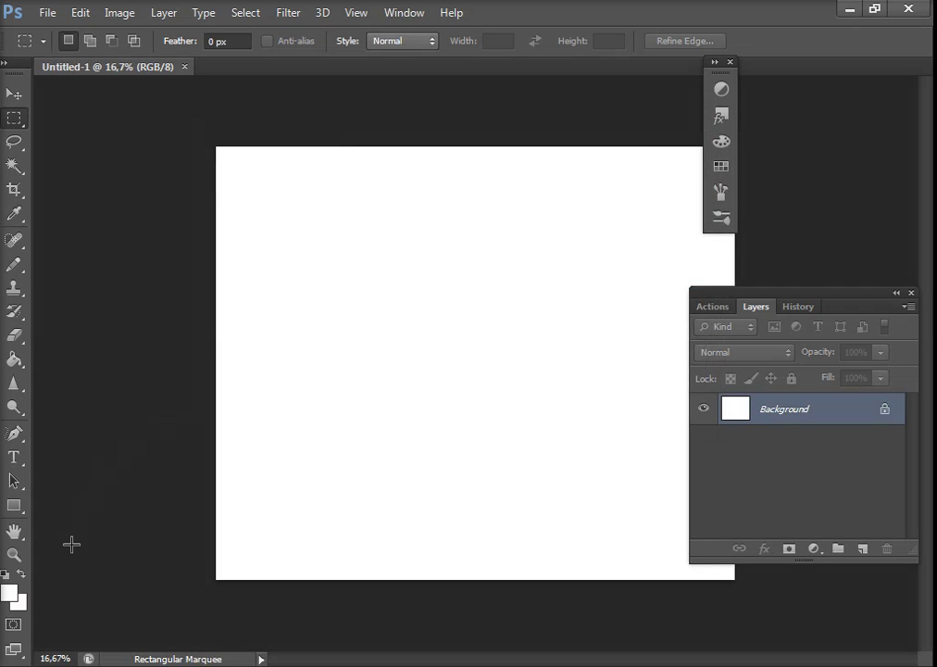
{"action": "left_click", "coordinate": [13, 591]}
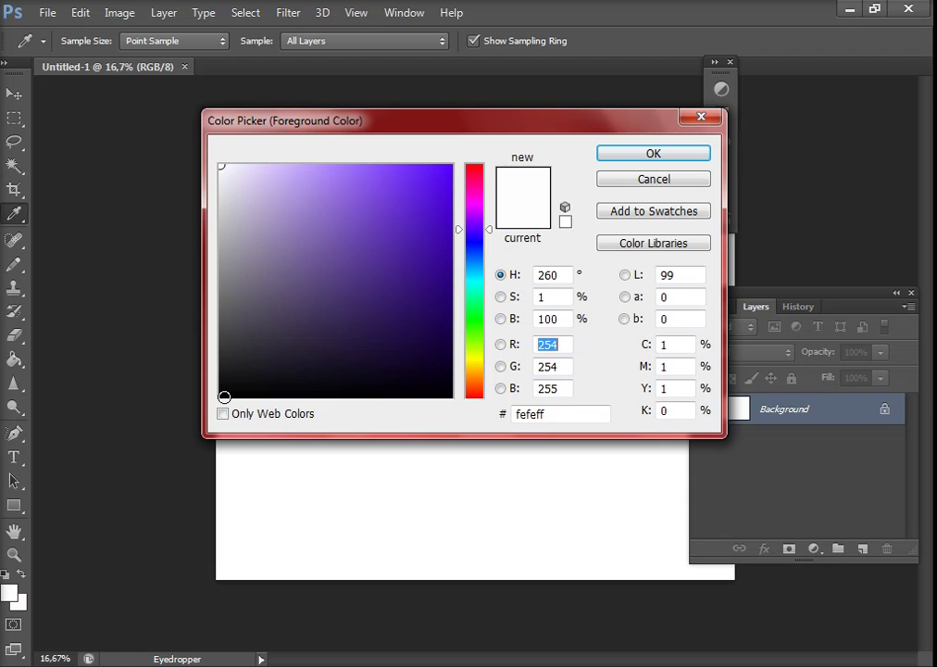
- Set the foreground colour to black and fill the canvas with it
{"action": "left_click", "coordinate": [224, 396]}
{"action": "left_click", "coordinate": [622, 155]}
{"action": "key", "text": "m"}
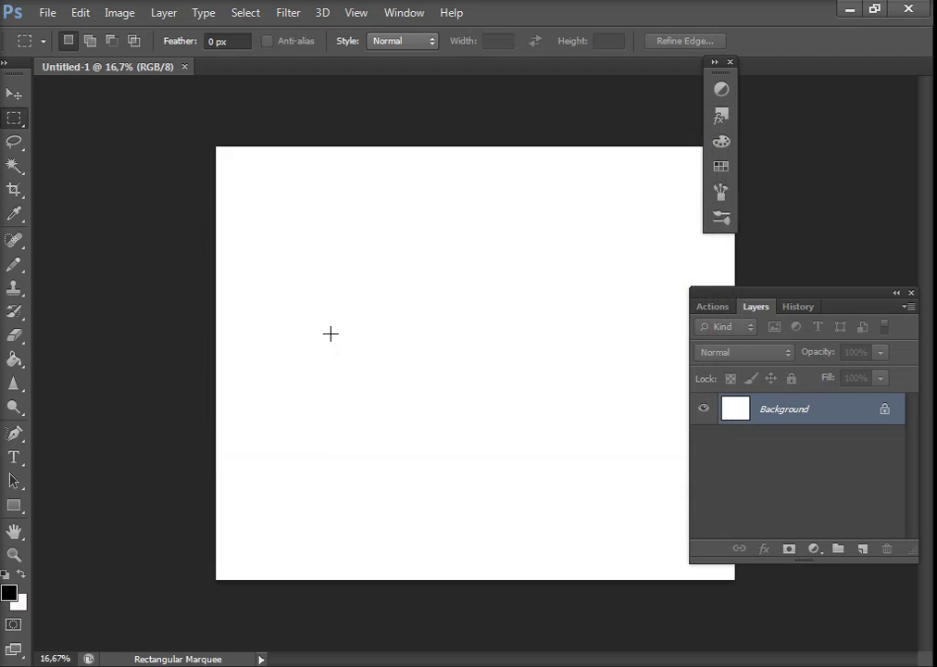
{"action": "left_click", "coordinate": [14, 359]}
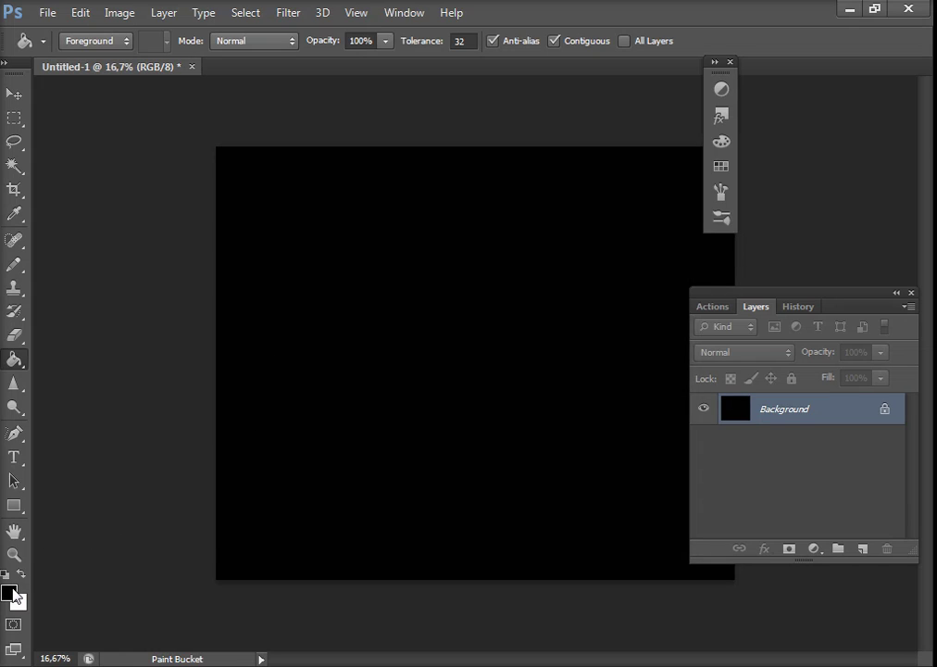
- Change the foreground colour to white for the upcoming text
{"action": "left_click", "coordinate": [12, 593]}
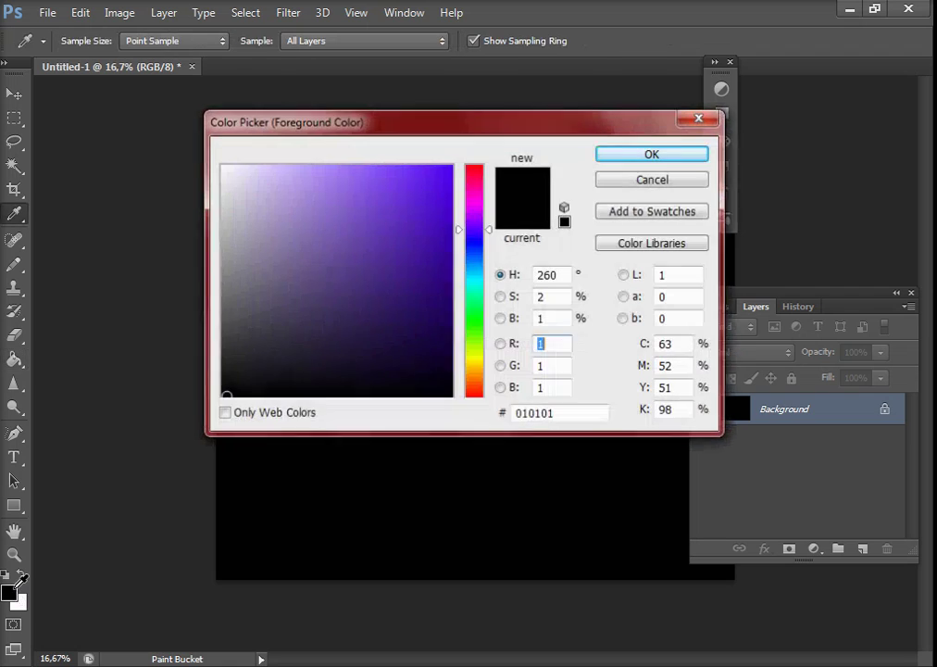
{"action": "left_click", "coordinate": [219, 167]}
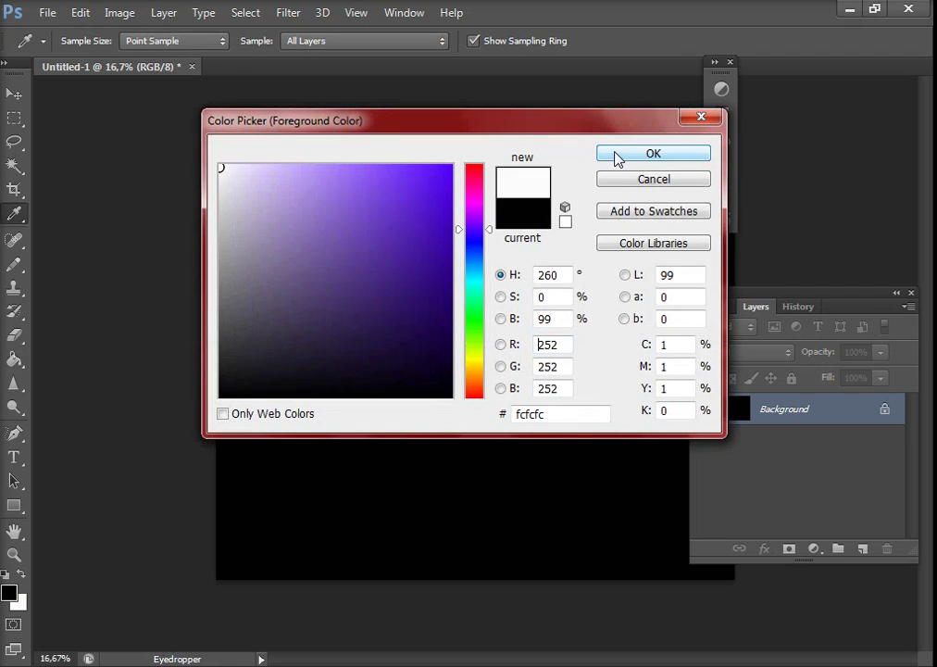
{"action": "left_click", "coordinate": [649, 154]}
{"action": "key", "text": "g"}
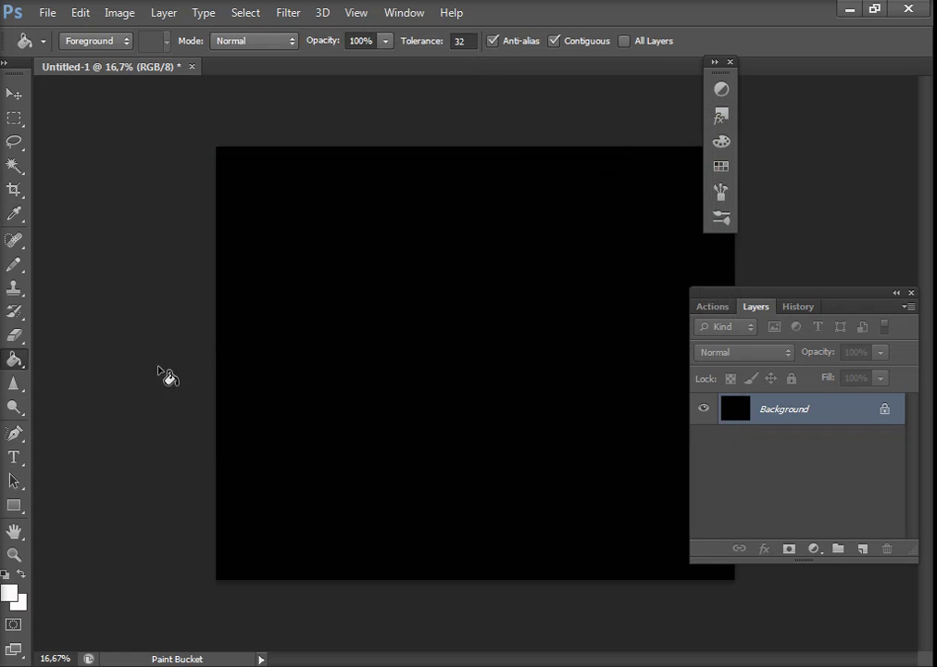
- Type 'Geni Sugeng' in white Ravie on the canvas and commit it
{"action": "key", "text": "t"}
{"action": "left_click", "coordinate": [348, 333]}
{"action": "type", "text": "Gen"}
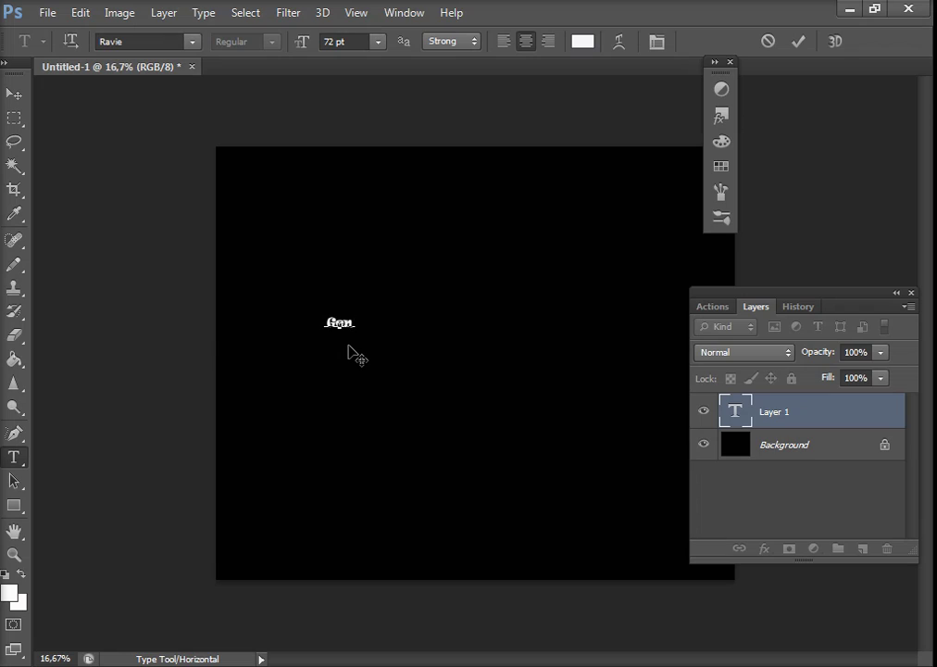
{"action": "type", "text": "i S"}
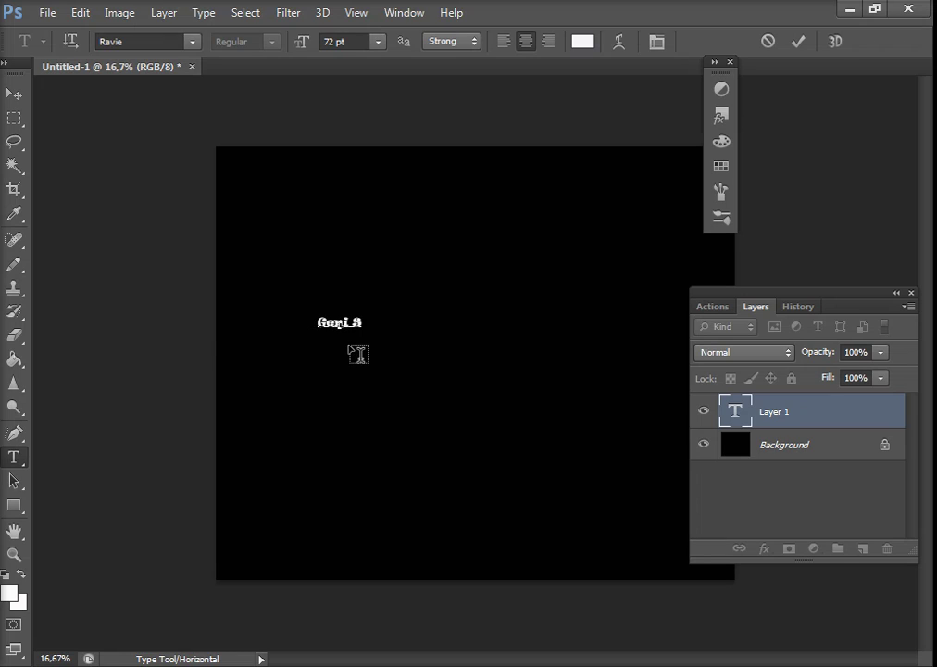
{"action": "type", "text": "ugeng"}
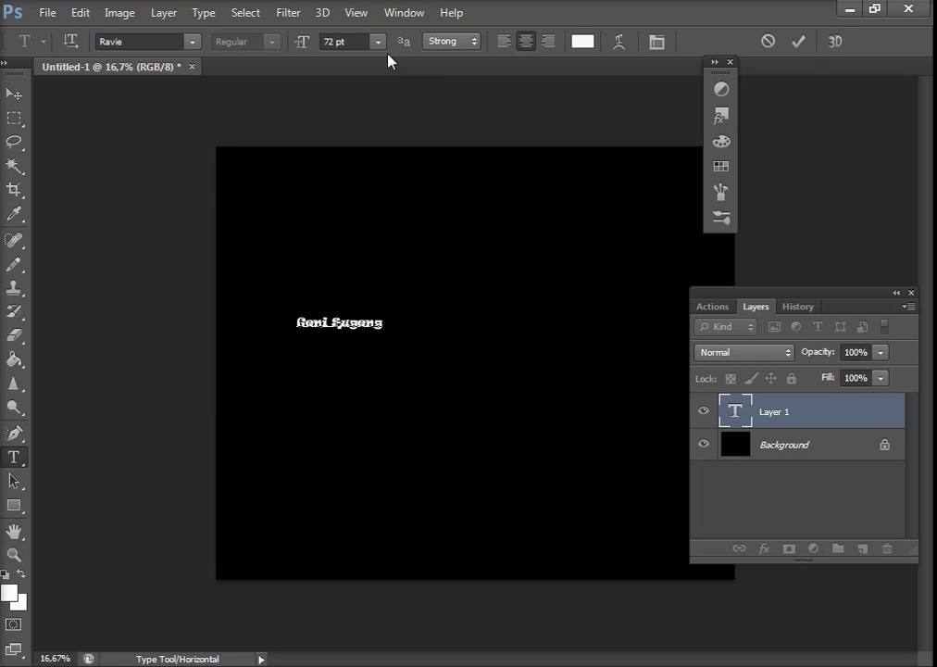
{"action": "left_click", "coordinate": [22, 120]}
{"action": "left_click", "coordinate": [19, 89]}
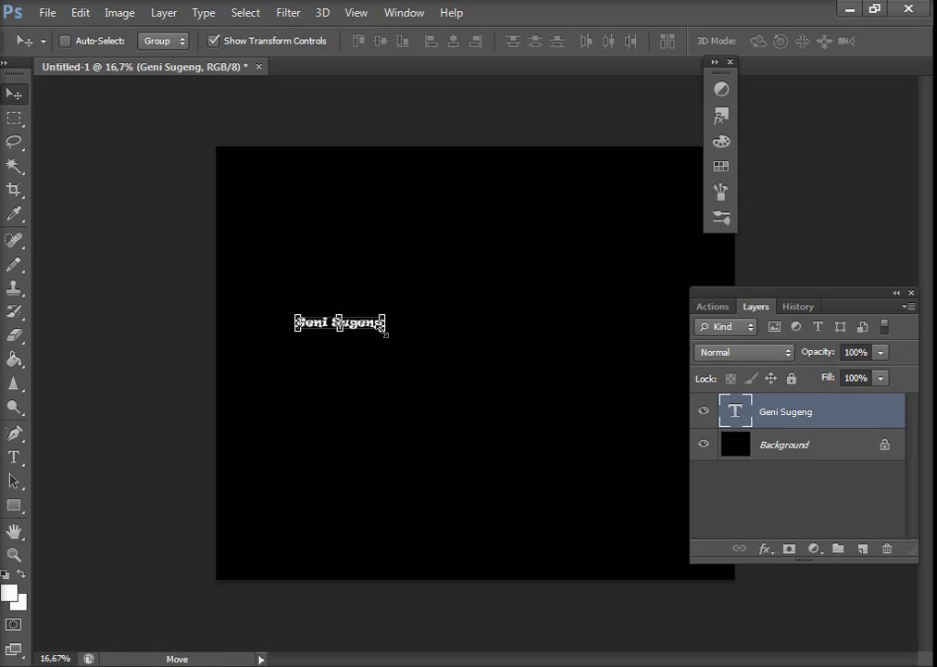
- Scale up and stretch the text wide across the canvas, just above centre, and apply the transform
{"action": "mouse_move", "coordinate": [385, 327]}
{"action": "left_mouse_down"}
{"action": "mouse_move", "coordinate": [592, 417]}
{"action": "mouse_move", "coordinate": [628, 394]}
{"action": "mouse_move", "coordinate": [631, 429]}
{"action": "left_mouse_up"}
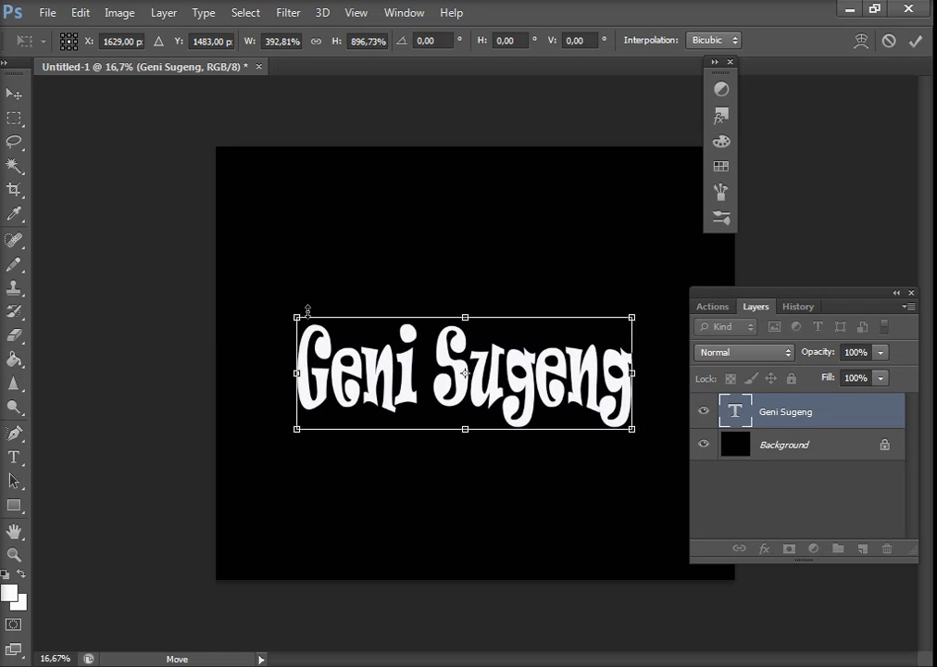
{"action": "left_click_drag", "start_coordinate": [296, 373], "coordinate": [245, 372]}
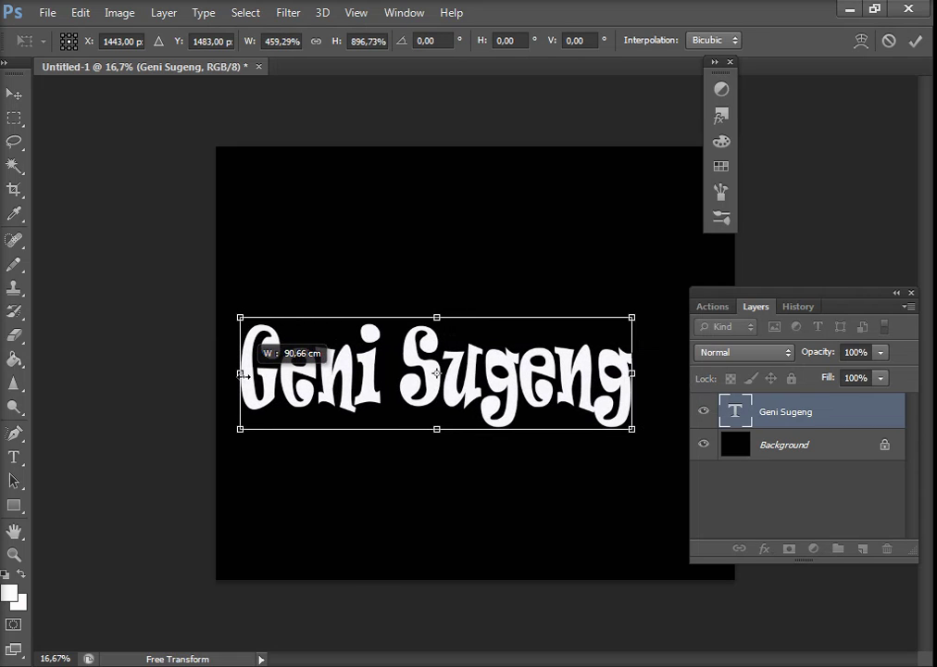
{"action": "left_click_drag", "start_coordinate": [465, 343], "coordinate": [500, 310]}
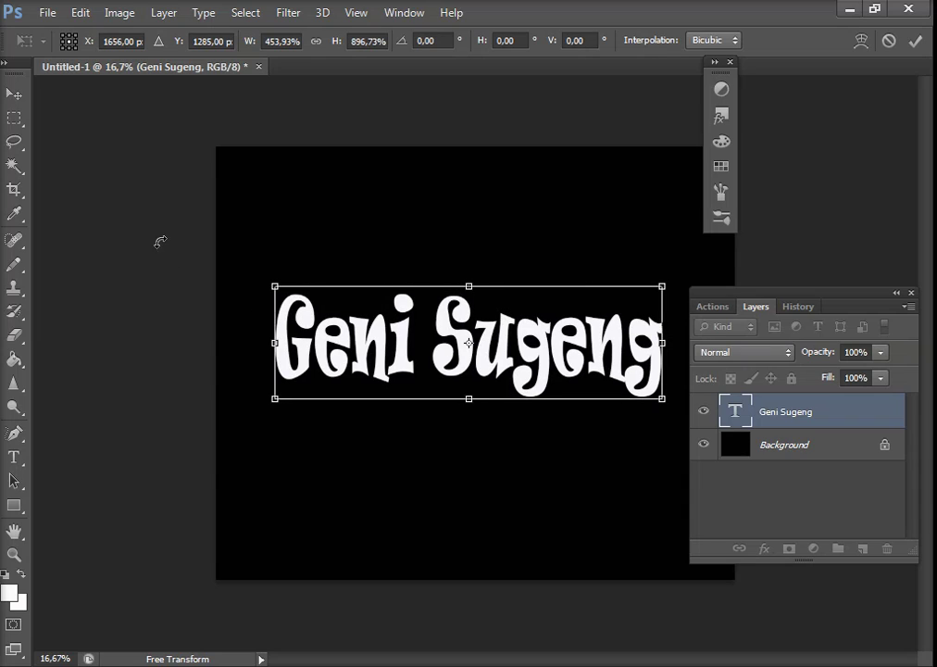
{"action": "left_click", "coordinate": [14, 118]}
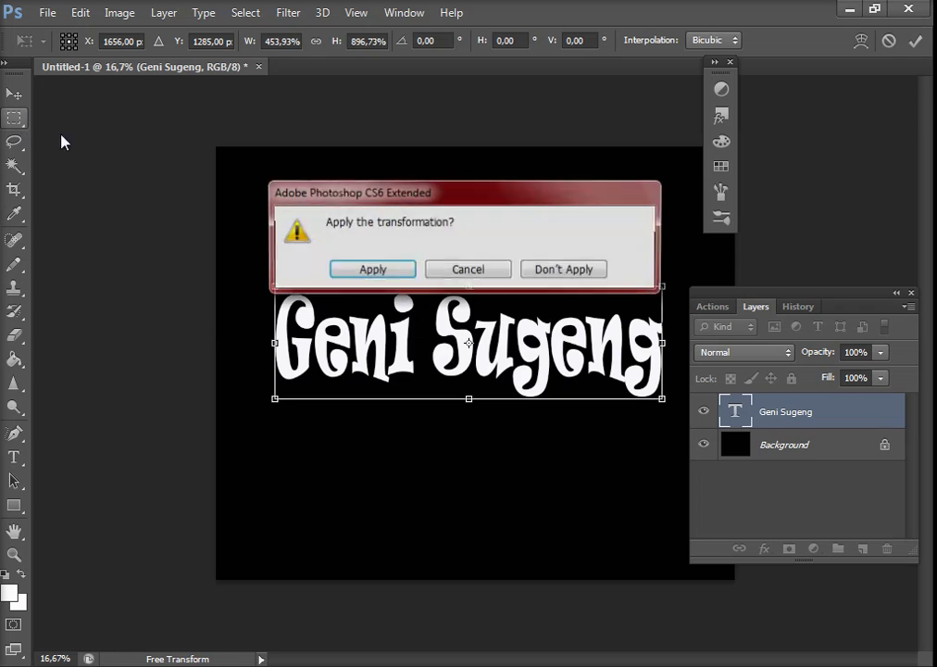
{"action": "left_click", "coordinate": [368, 268]}
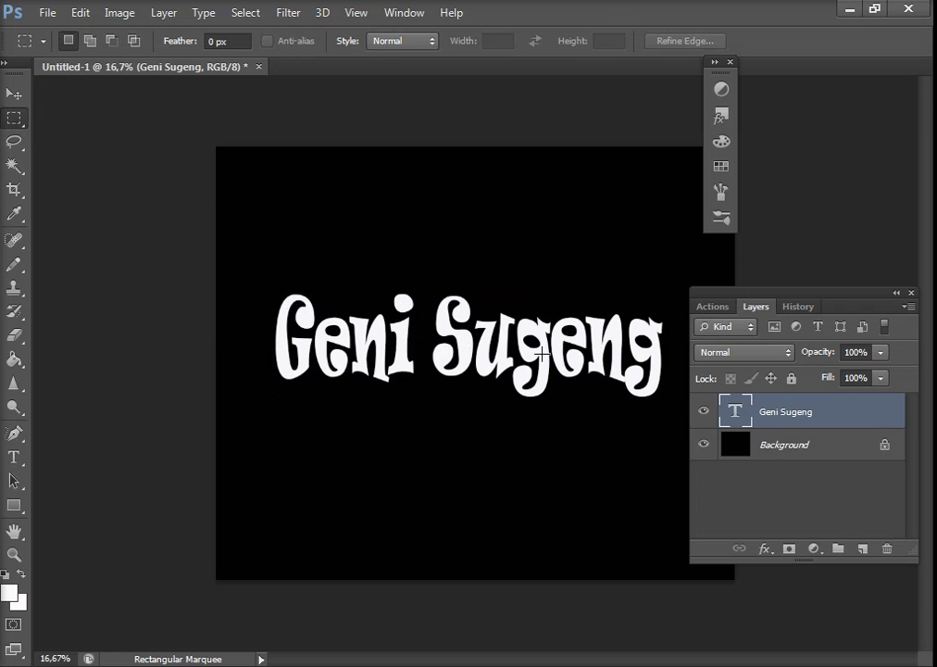
- Centre the Geni Sugeng text vertically and horizontally on the canvas
{"action": "left_click", "coordinate": [766, 447], "text": "shift"}
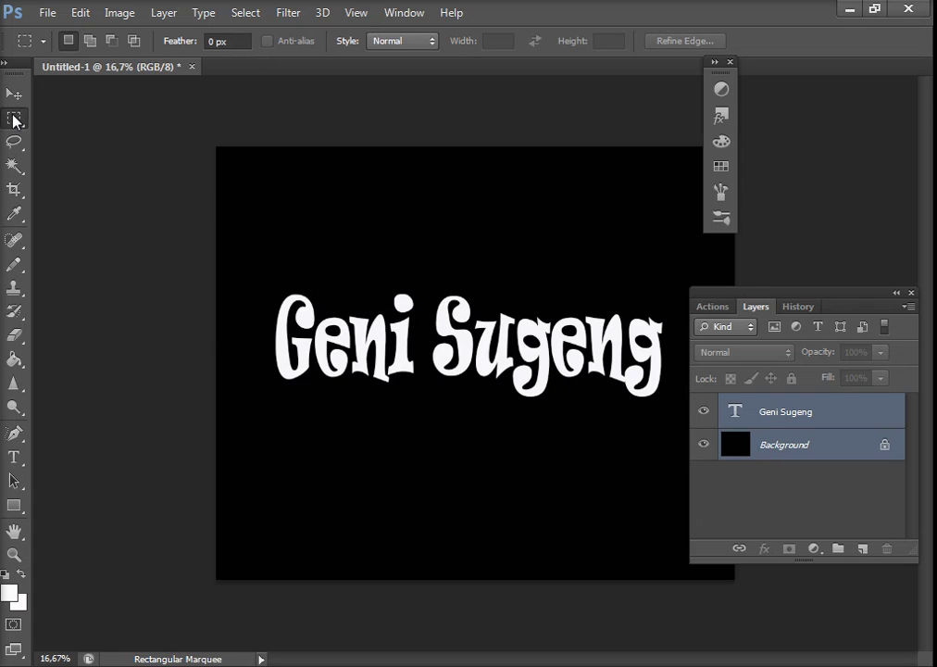
{"action": "left_click", "coordinate": [14, 93]}
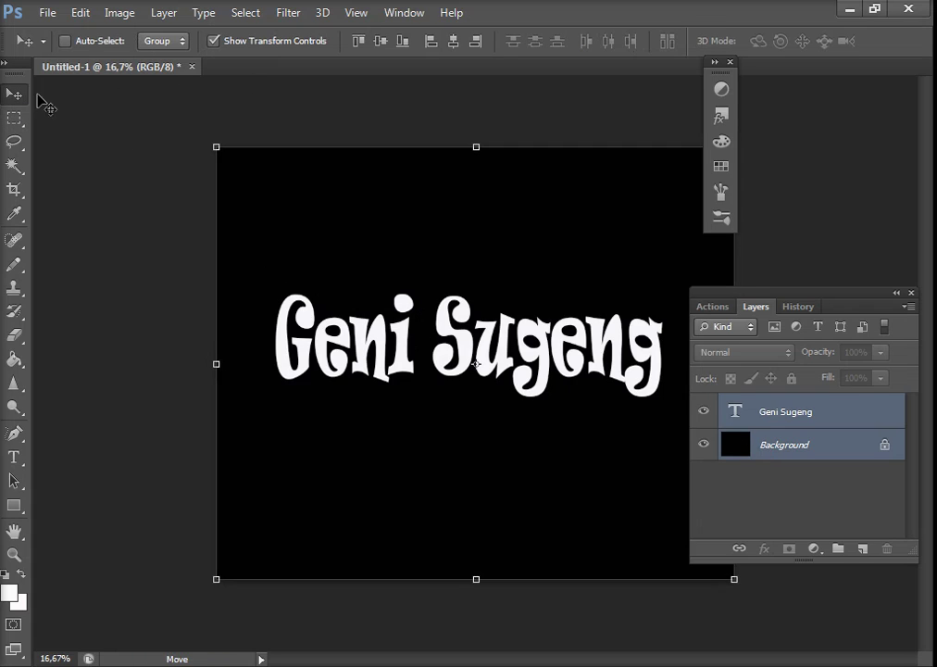
{"action": "left_click", "coordinate": [380, 43]}
{"action": "left_click", "coordinate": [458, 48]}
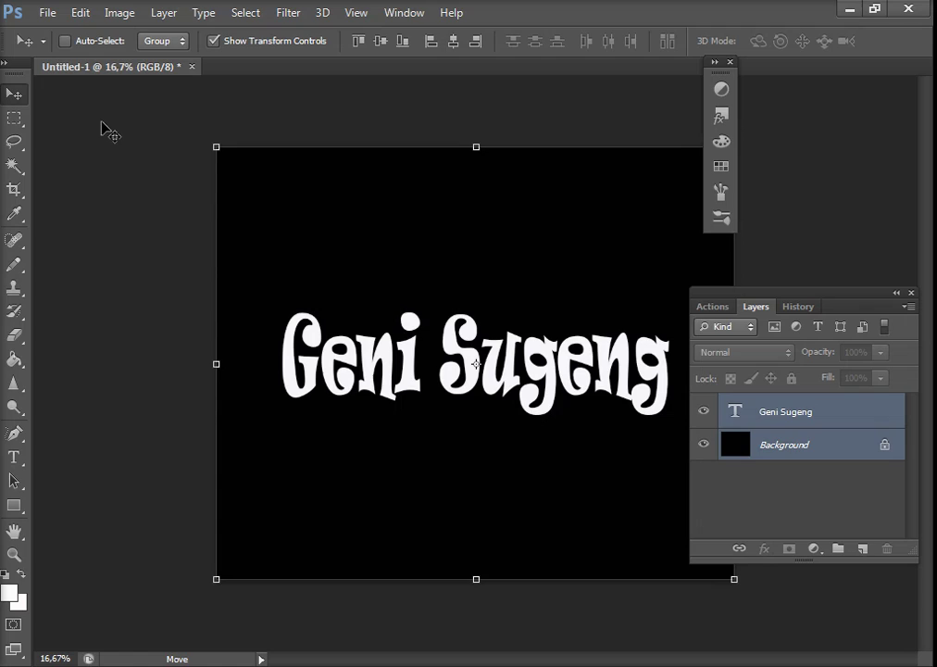
{"action": "left_click", "coordinate": [15, 119]}
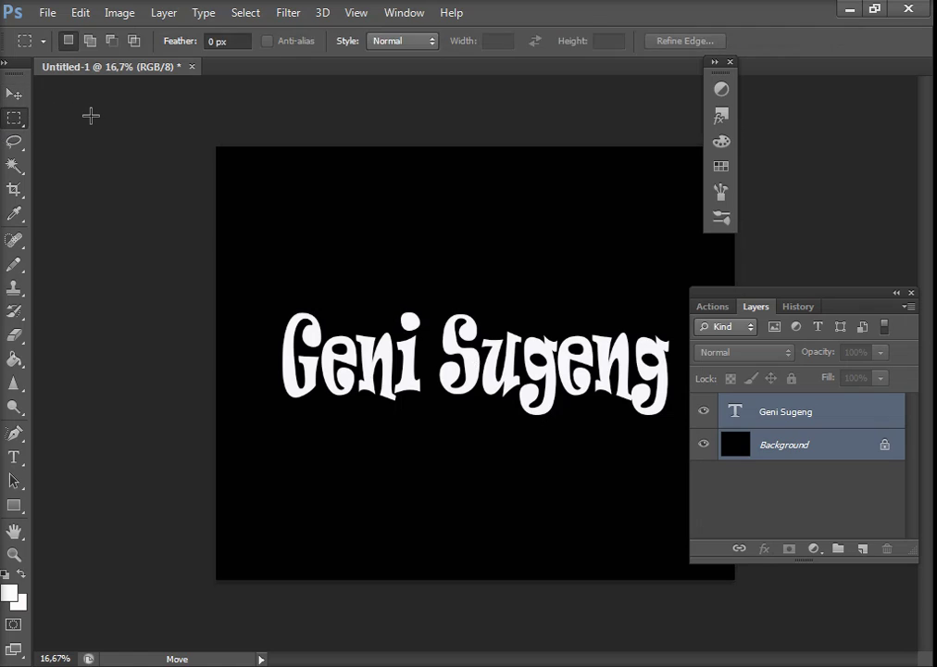
{"action": "left_click", "coordinate": [795, 421]}
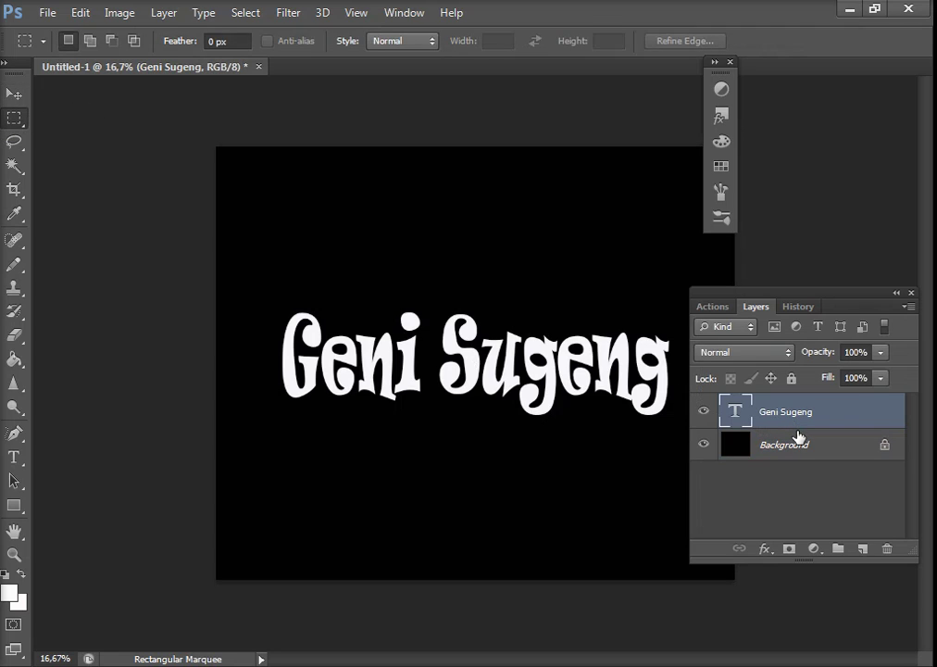
{"action": "right_click", "coordinate": [803, 417]}
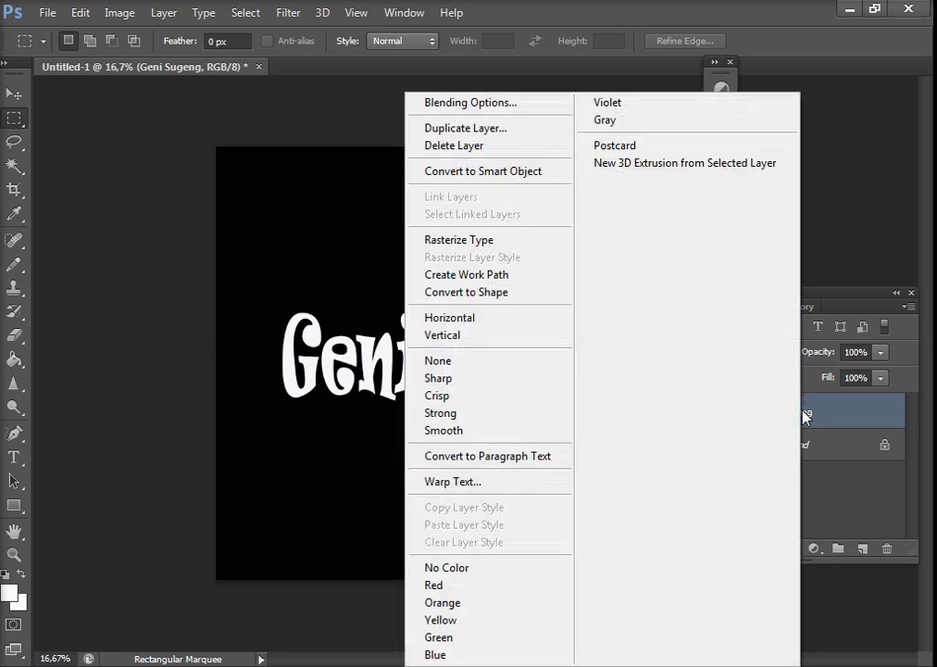
{"action": "left_click", "coordinate": [494, 131]}
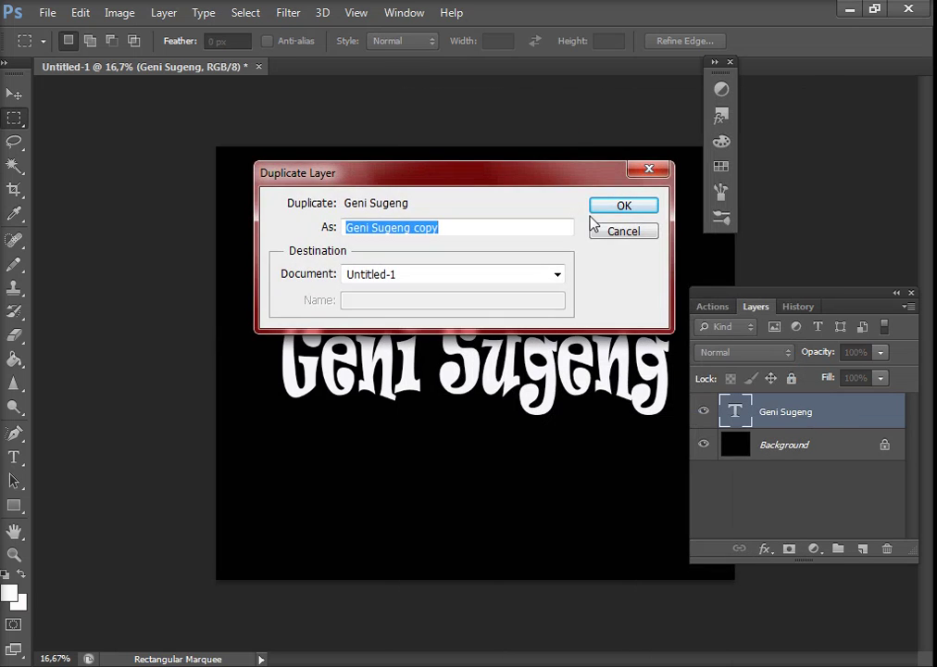
{"action": "left_click", "coordinate": [620, 207]}
{"action": "left_click", "coordinate": [705, 413]}
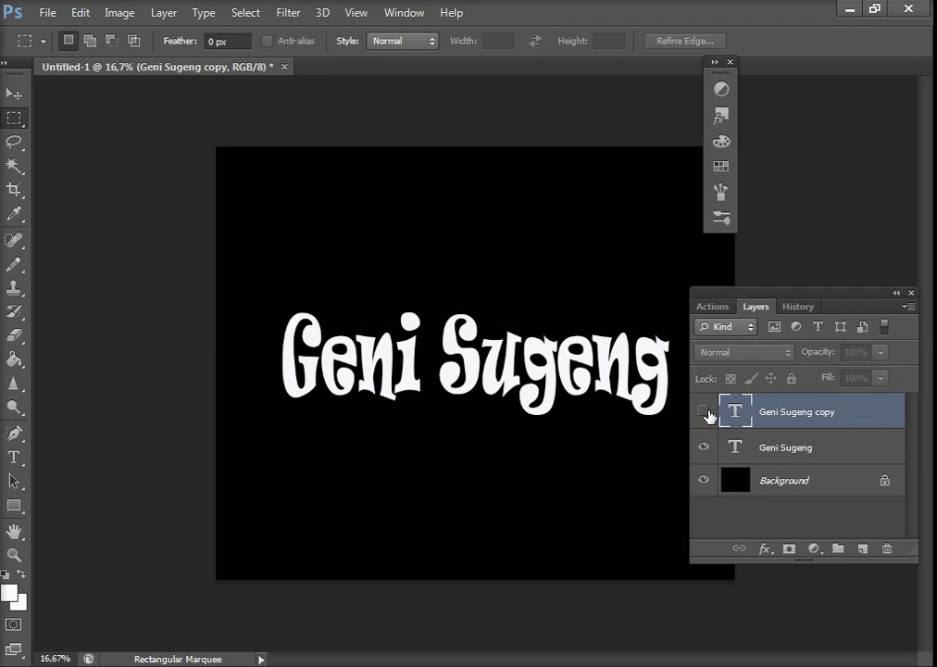
{"action": "left_click", "coordinate": [770, 449]}
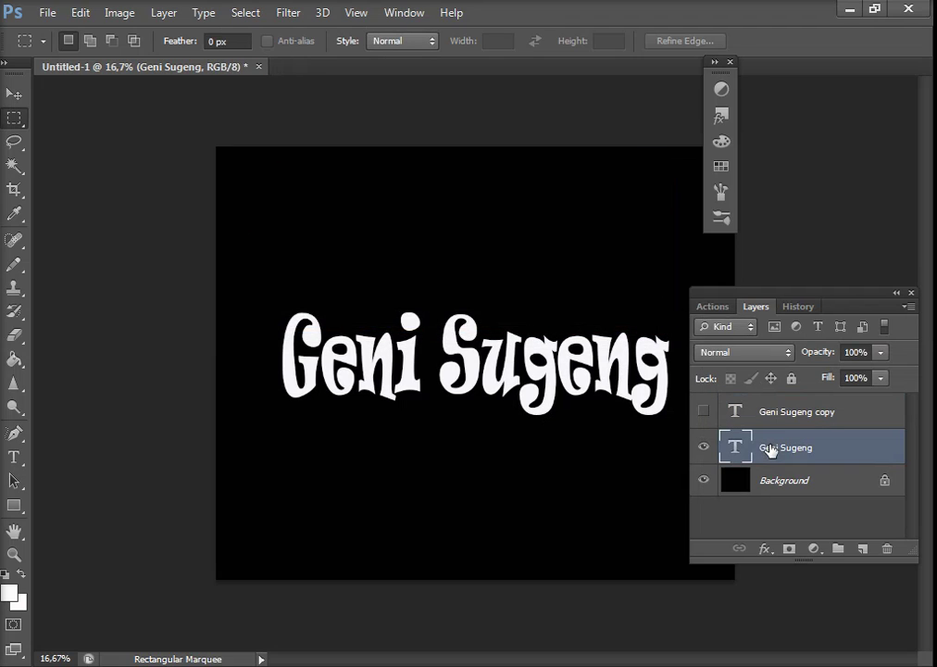
- Rotate the canvas 90° clockwise so the text runs vertically
{"action": "left_click", "coordinate": [119, 15]}
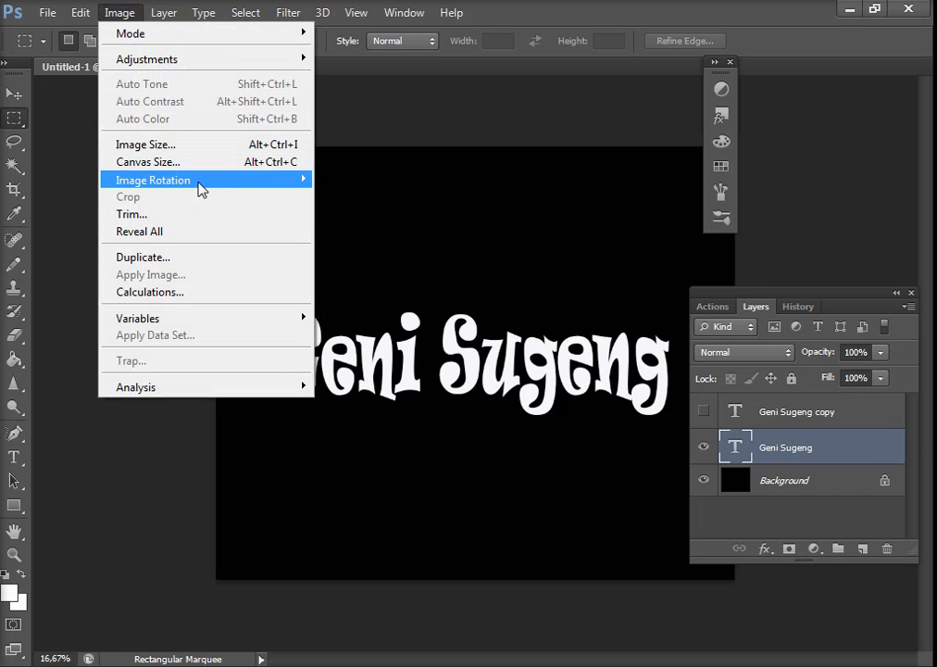
{"action": "mouse_move", "coordinate": [153, 180]}
{"action": "left_click", "coordinate": [332, 197]}
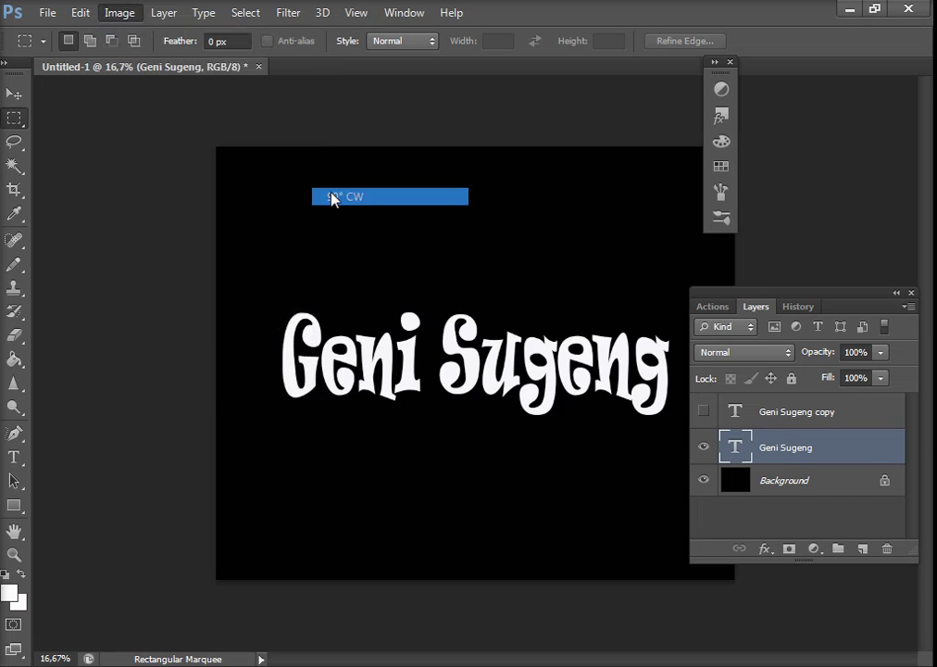
{"action": "left_click", "coordinate": [291, 16]}
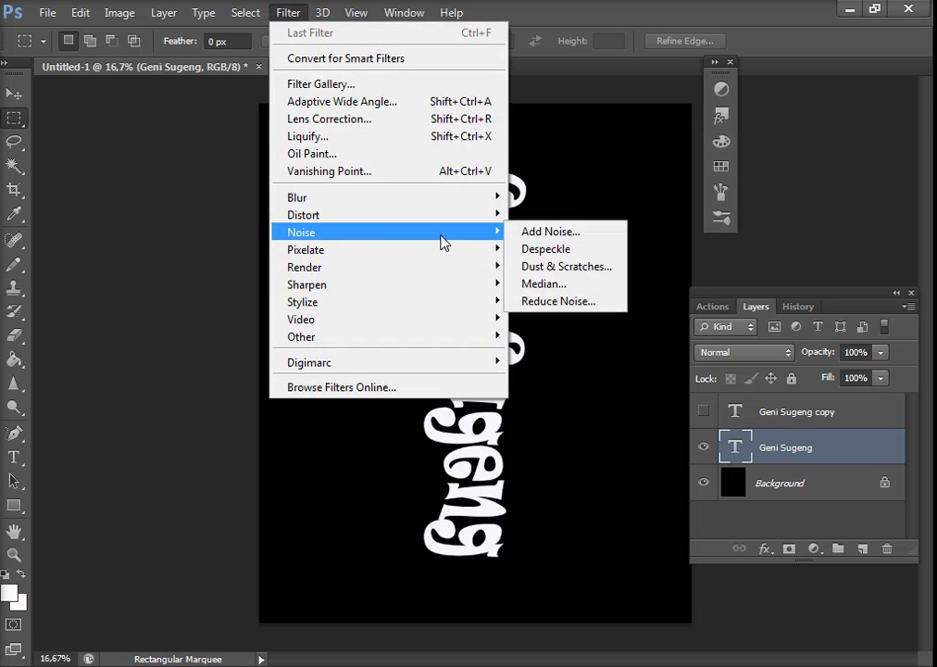
{"action": "mouse_move", "coordinate": [303, 302]}
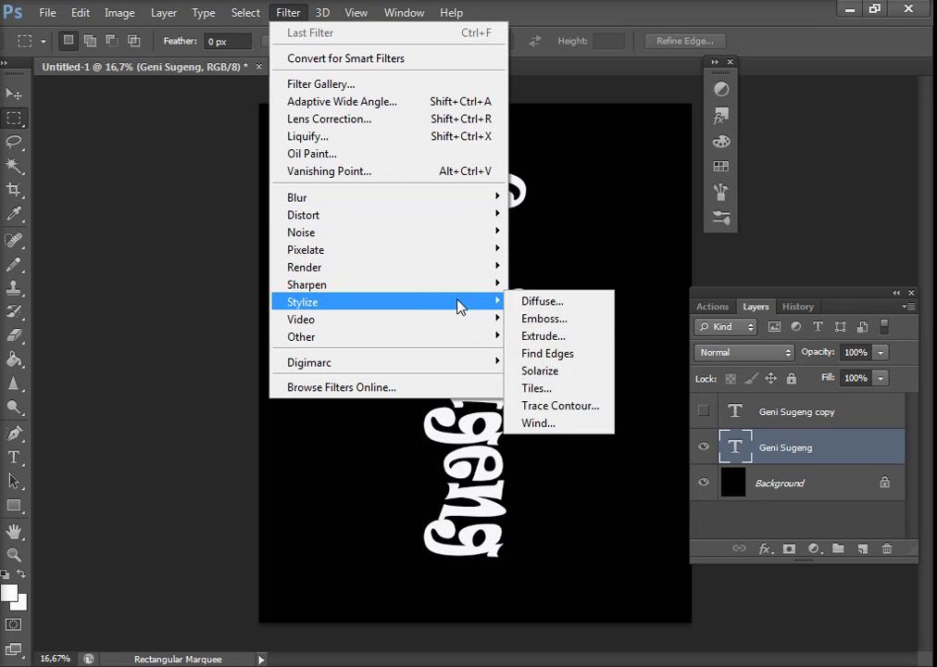
- Rasterize the text and apply the Wind filter blowing from the left
{"action": "left_click", "coordinate": [554, 426]}
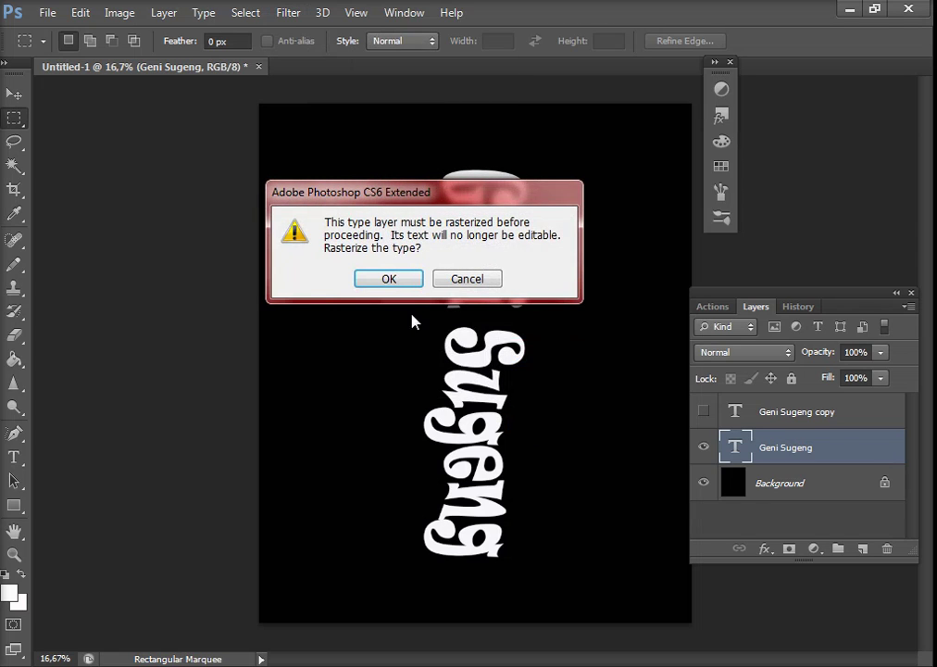
{"action": "left_click", "coordinate": [401, 280]}
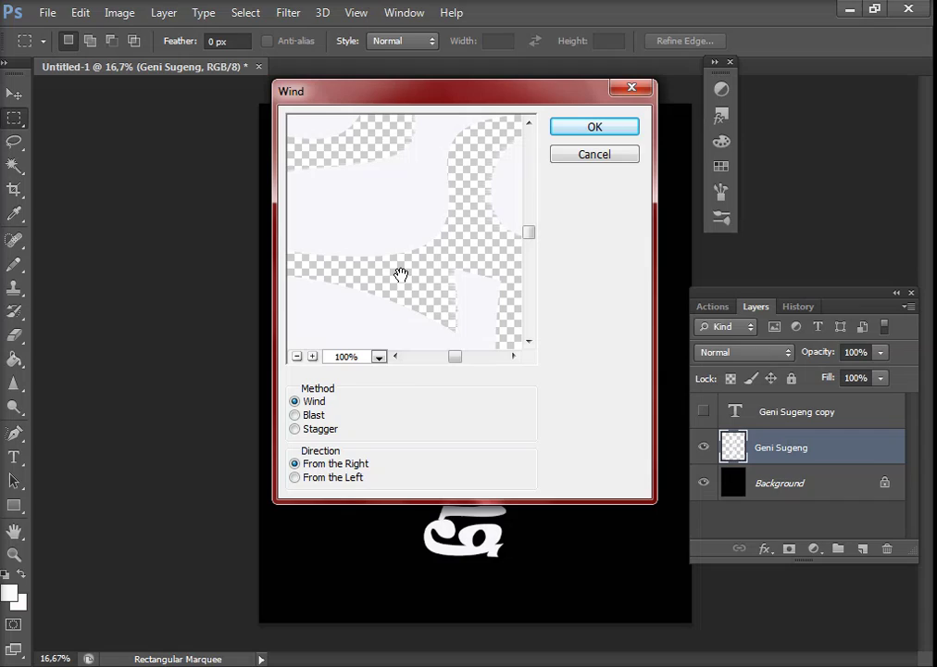
{"action": "left_click", "coordinate": [340, 482]}
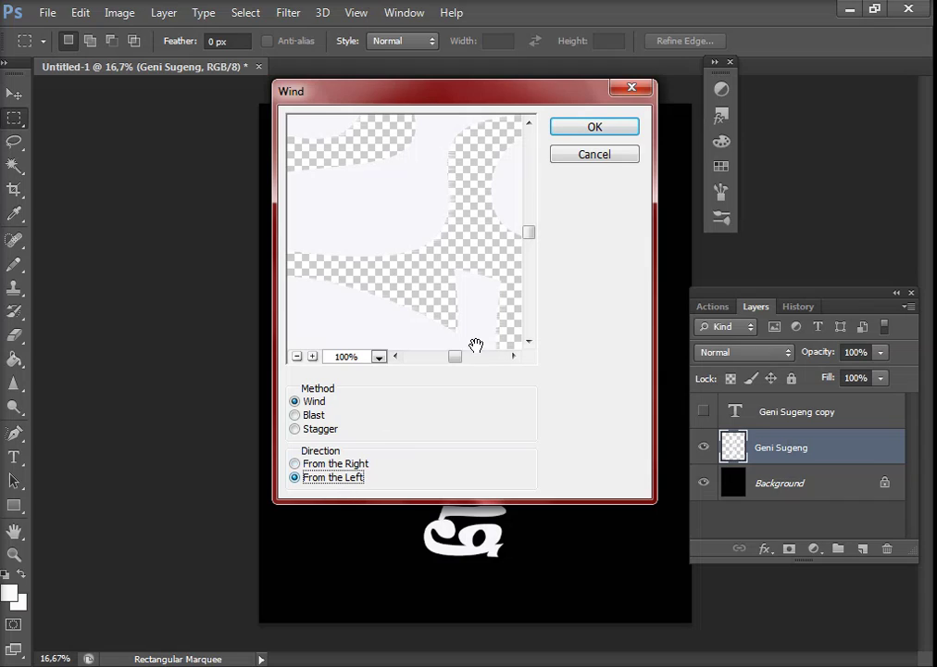
{"action": "left_click", "coordinate": [632, 130]}
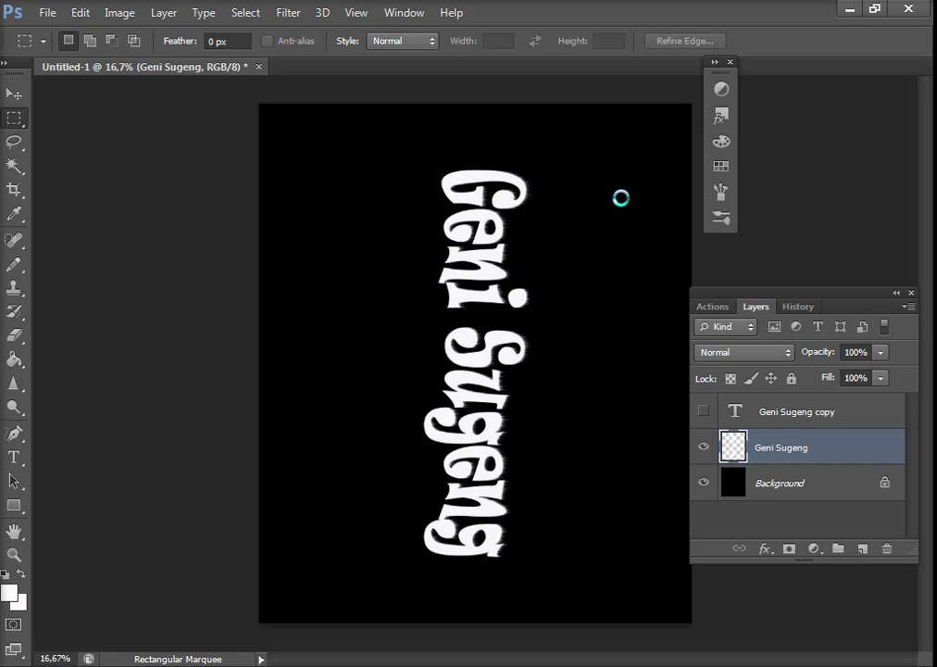
- Repeat the Wind filter three more times, then rotate the canvas back 90° counterclockwise
{"action": "key", "text": "ctrl+f"}
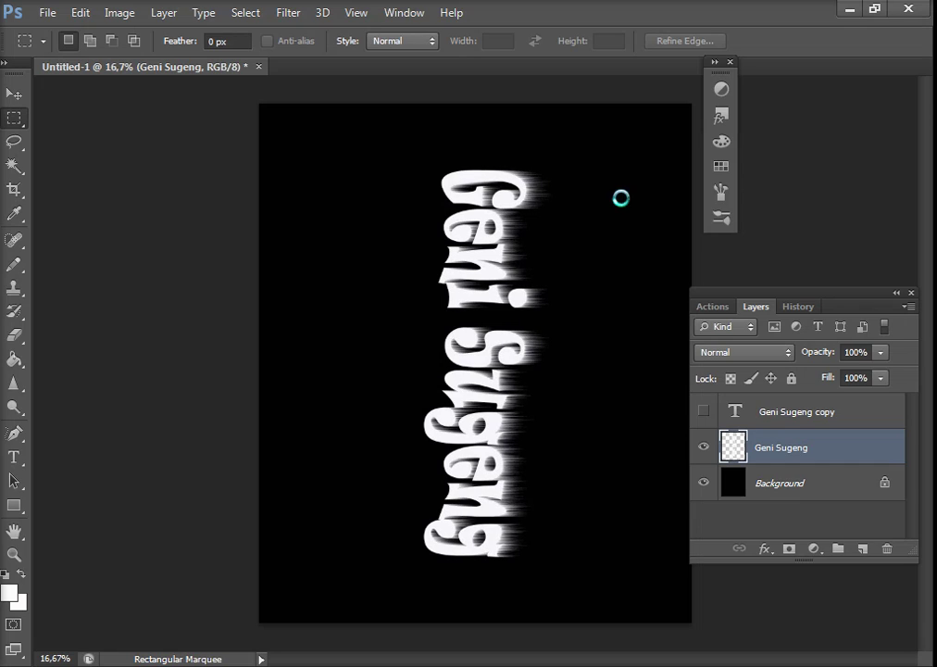
{"action": "key", "text": "ctrl+f"}
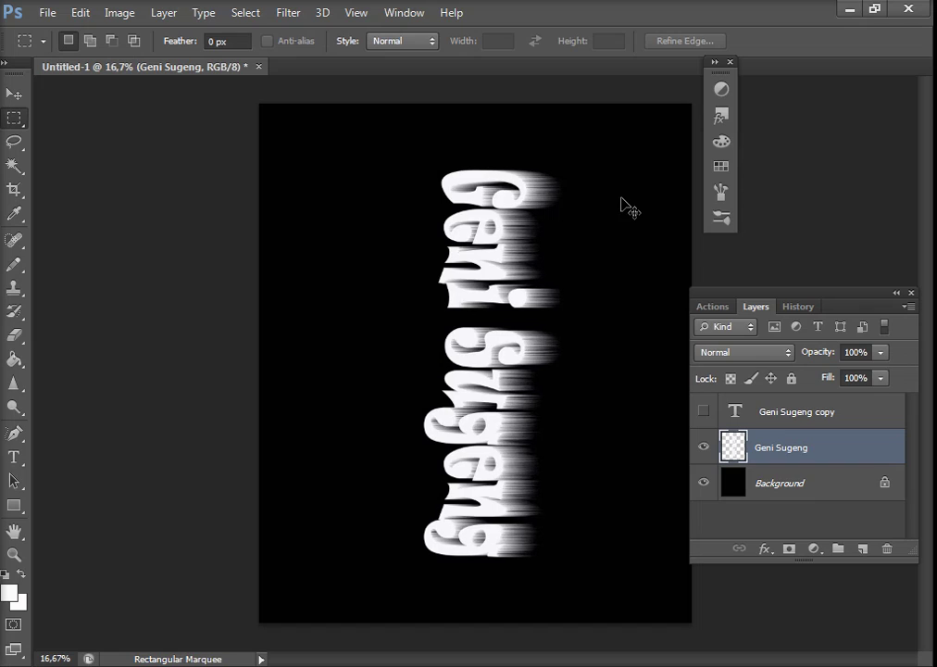
{"action": "key", "text": "ctrl+f"}
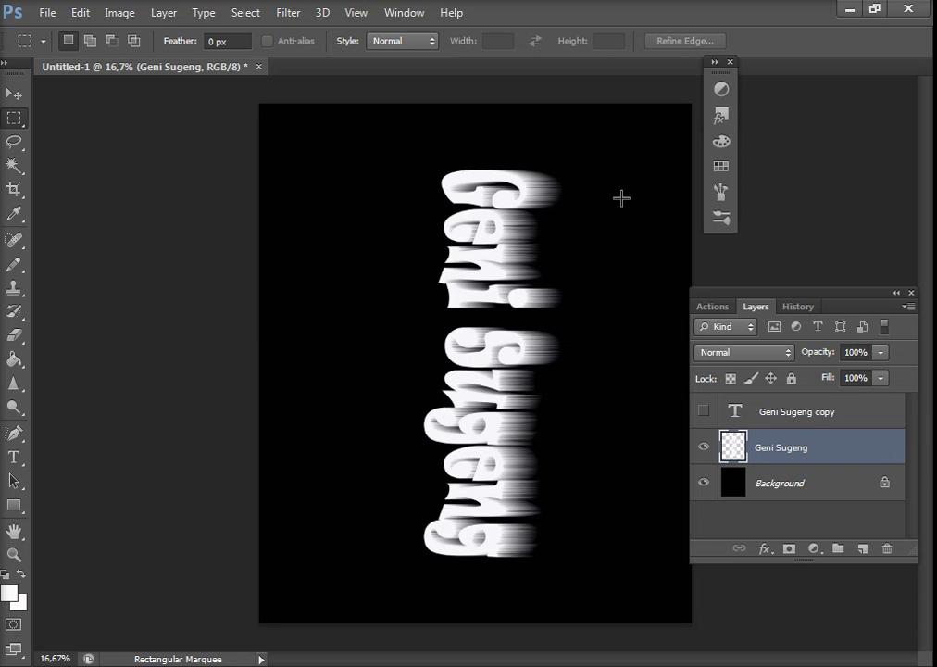
{"action": "left_click", "coordinate": [120, 15]}
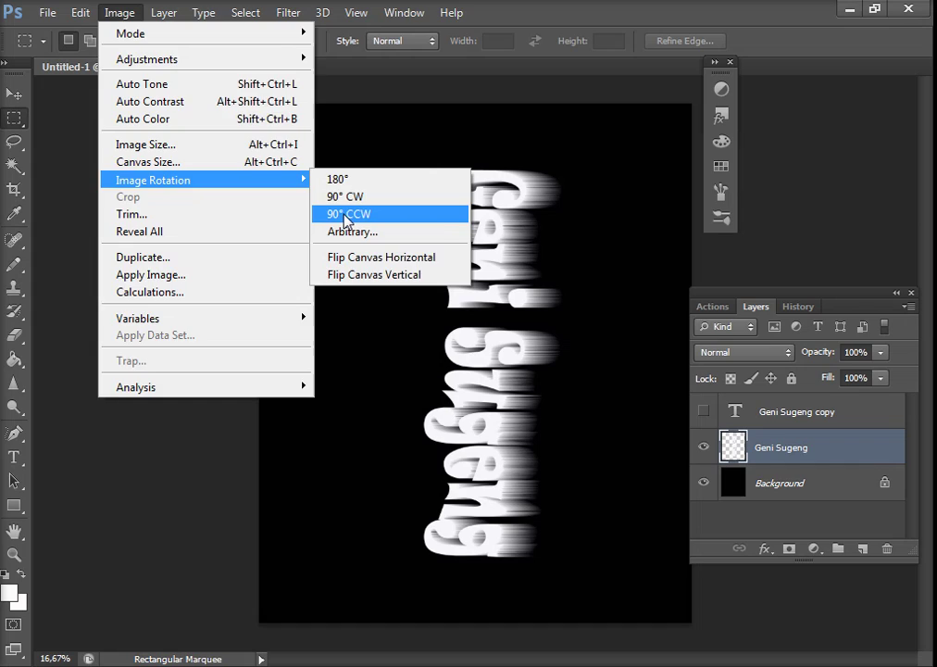
{"action": "left_click", "coordinate": [343, 214]}
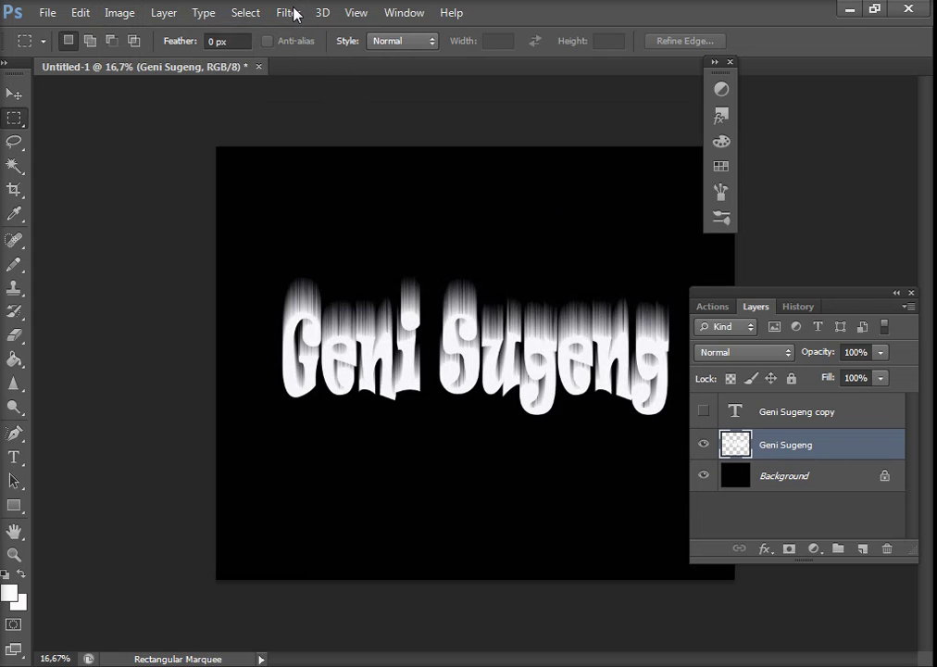
- Apply a Gaussian Blur to soften the wind-streaked text
{"action": "left_click", "coordinate": [289, 14]}
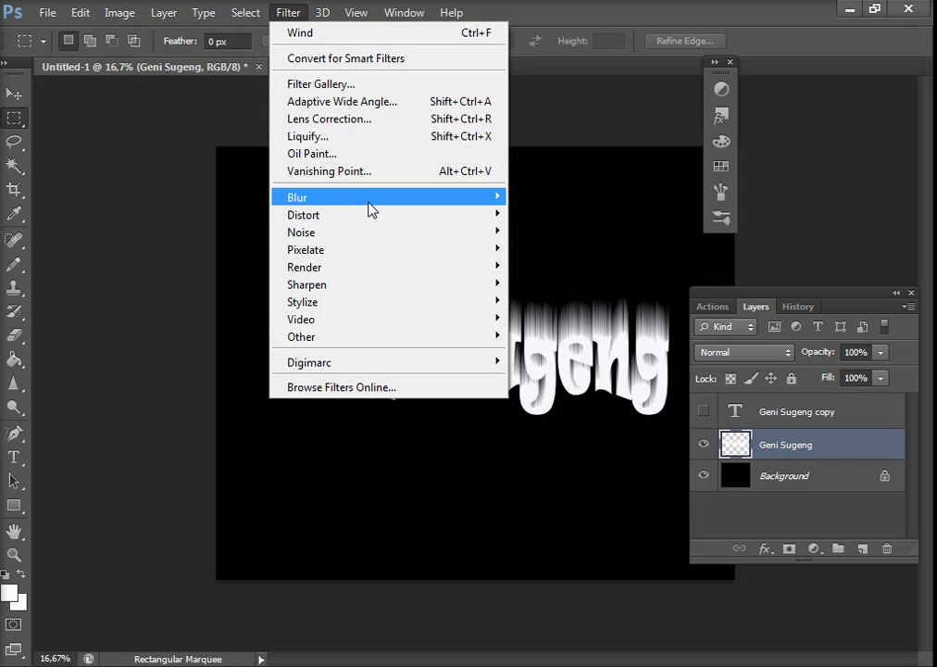
{"action": "mouse_move", "coordinate": [297, 197]}
{"action": "left_click", "coordinate": [576, 327]}
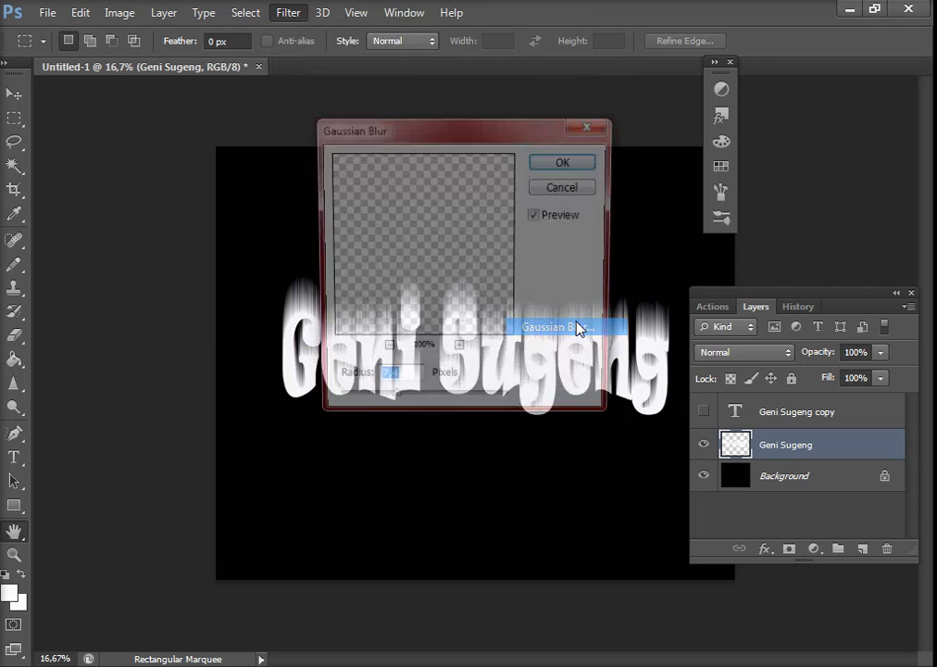
{"action": "left_click", "coordinate": [563, 161]}
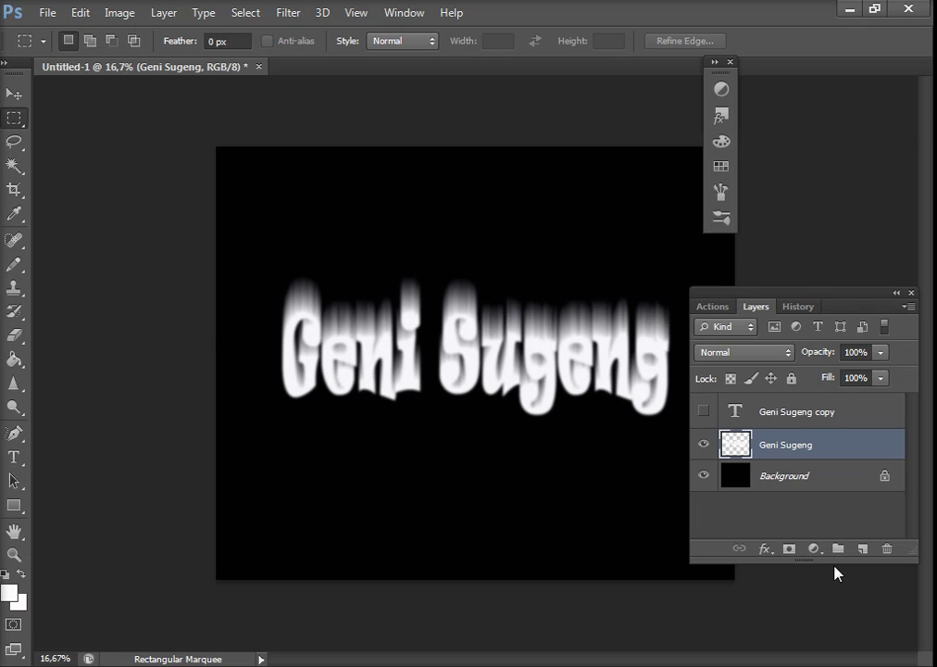
- Duplicate the Background layer as Background copy
{"action": "left_click", "coordinate": [827, 480]}
{"action": "right_click", "coordinate": [826, 480]}
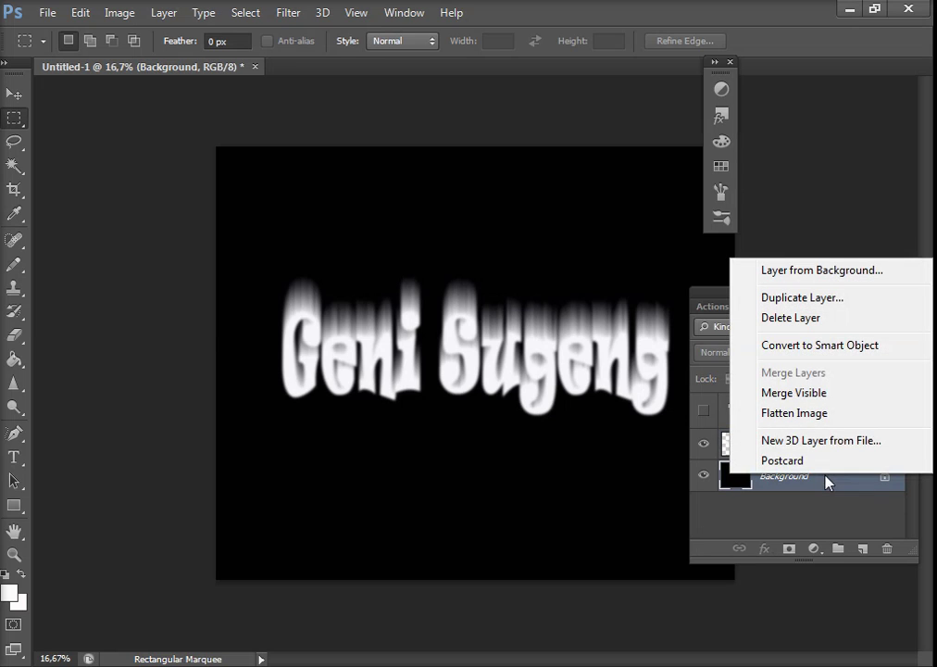
{"action": "left_click", "coordinate": [791, 303]}
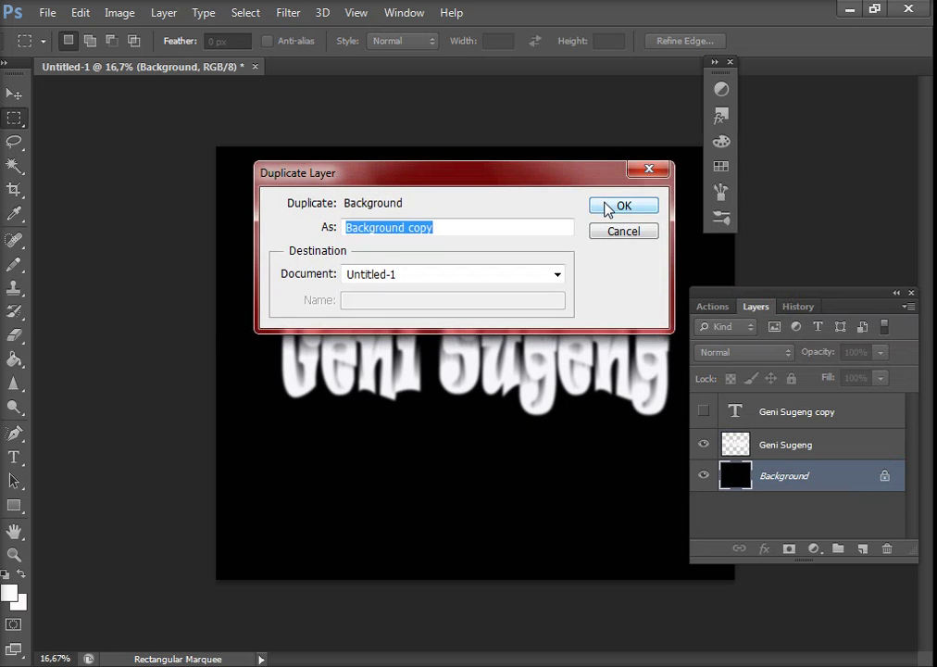
{"action": "left_click", "coordinate": [607, 203]}
- Merge the Geni Sugeng layer down into Background copy
{"action": "left_click", "coordinate": [770, 446]}
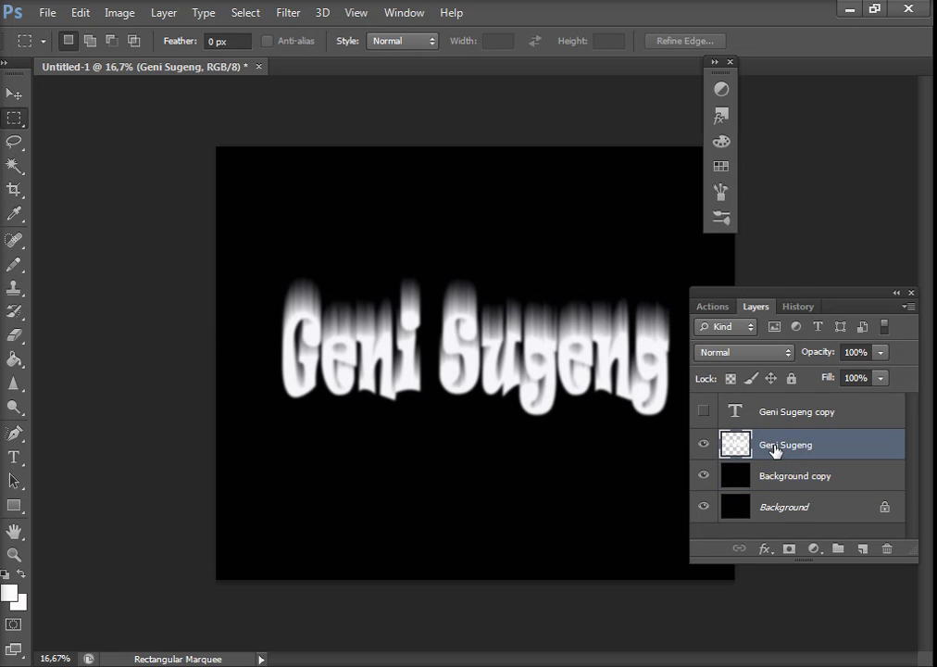
{"action": "right_click", "coordinate": [775, 446]}
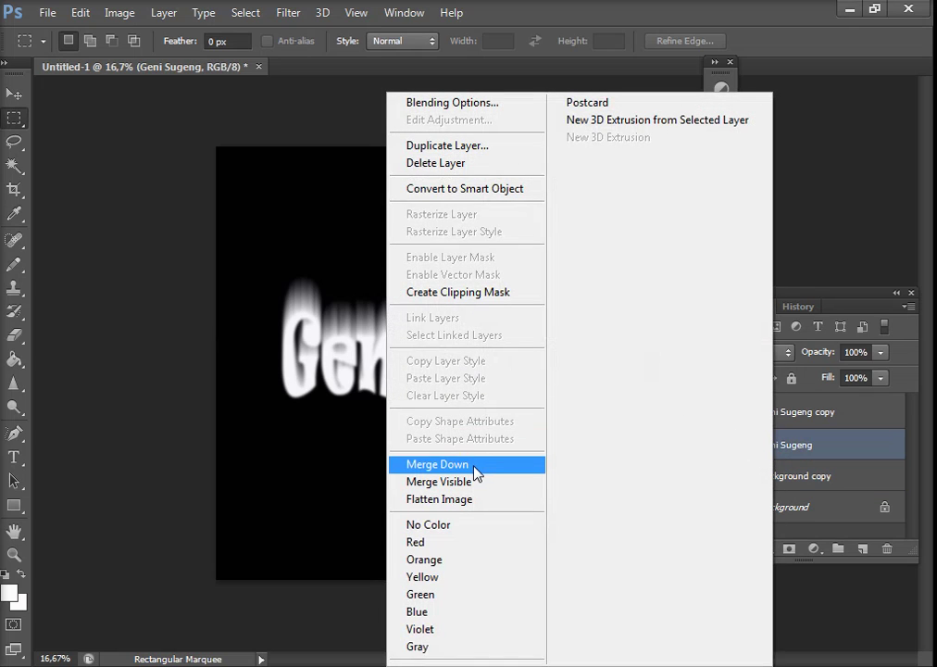
{"action": "left_click", "coordinate": [475, 467]}
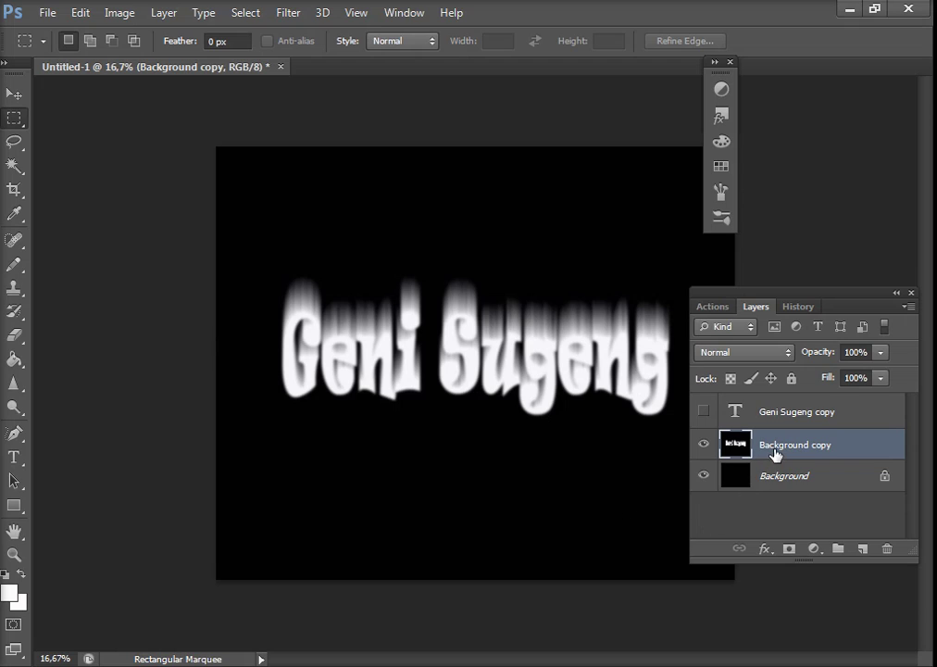
{"action": "left_click", "coordinate": [814, 549]}
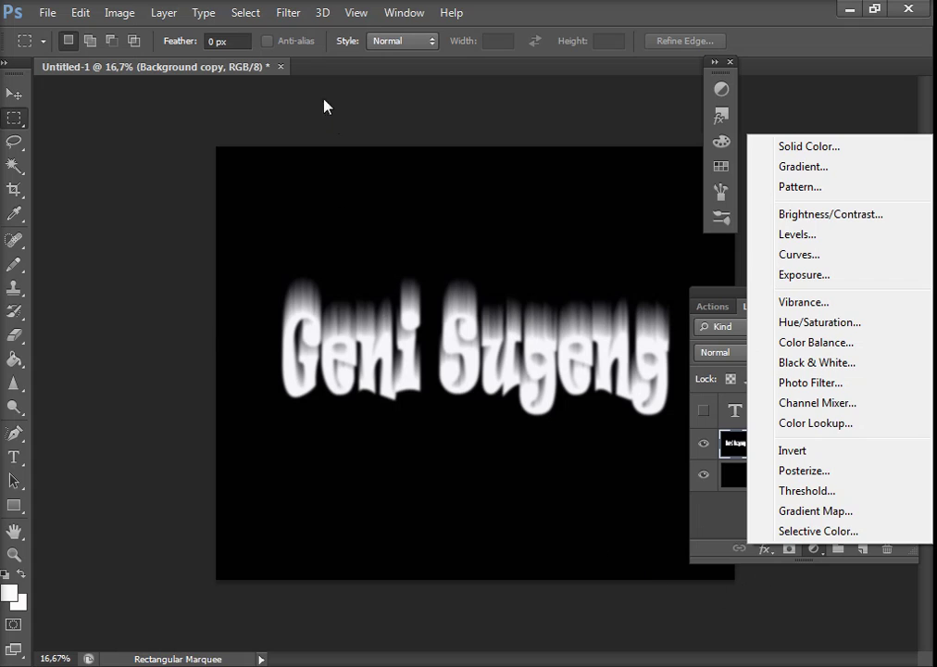
- In Liquify, warp flame wisps up and out from the G
{"action": "left_click", "coordinate": [292, 21]}
{"action": "left_click", "coordinate": [292, 19]}
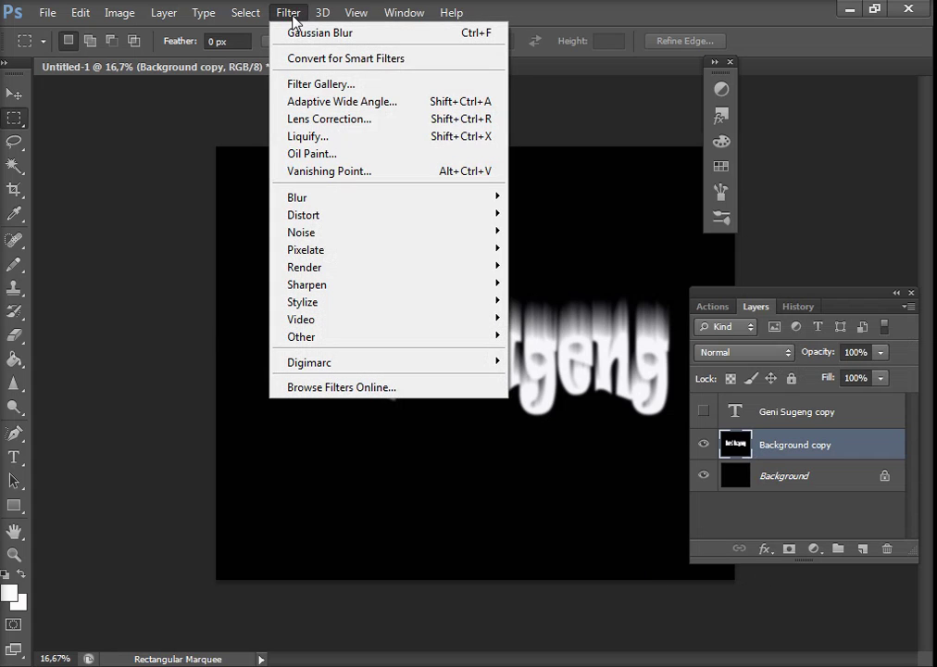
{"action": "left_click", "coordinate": [309, 137]}
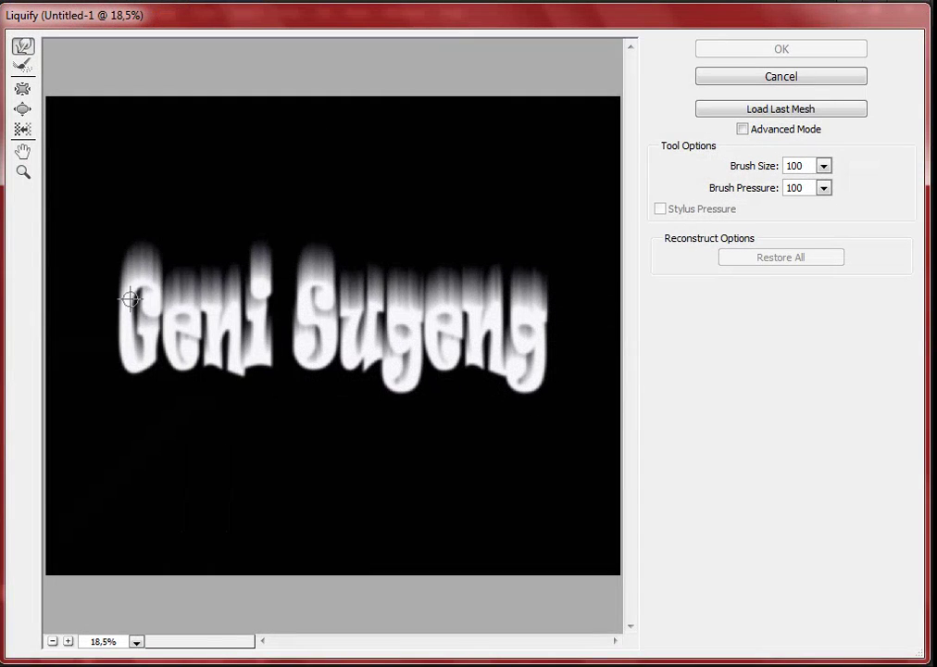
{"action": "mouse_move", "coordinate": [127, 271]}
{"action": "left_mouse_down"}
{"action": "mouse_move", "coordinate": [126, 195]}
{"action": "mouse_move", "coordinate": [155, 241]}
{"action": "mouse_move", "coordinate": [131, 163]}
{"action": "left_mouse_up"}
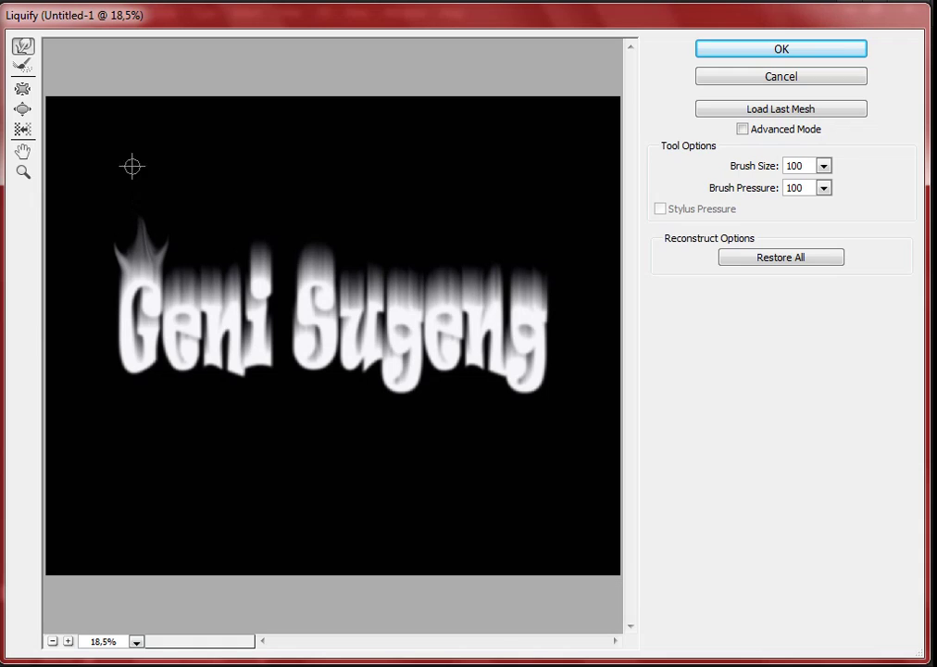
{"action": "left_click_drag", "start_coordinate": [120, 316], "coordinate": [108, 287]}
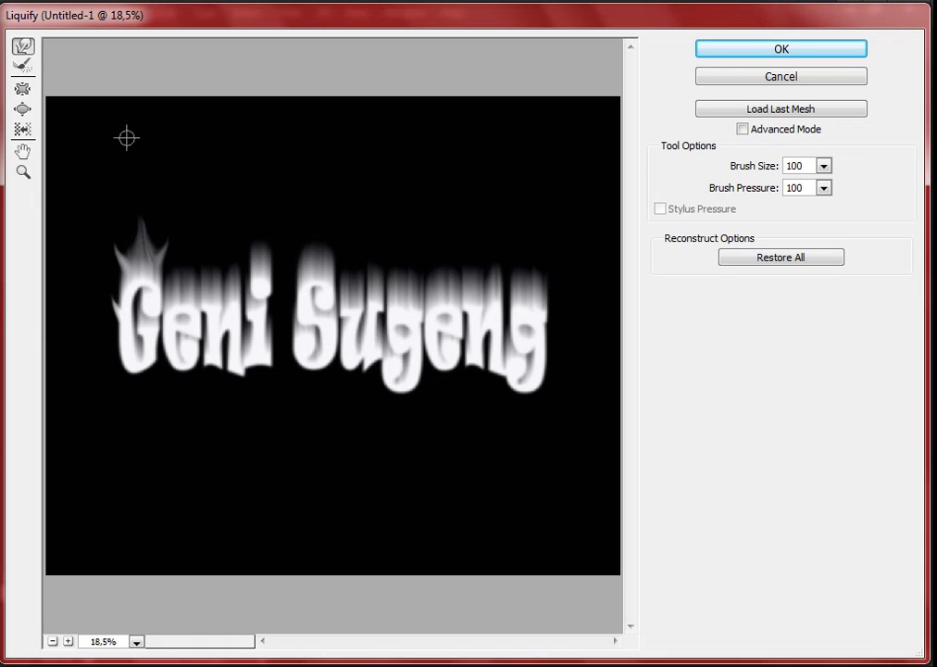
{"action": "left_click_drag", "start_coordinate": [121, 368], "coordinate": [129, 357]}
- Pull flame wisps up from the e, n and S with Forward Warp
{"action": "left_click_drag", "start_coordinate": [188, 294], "coordinate": [204, 216]}
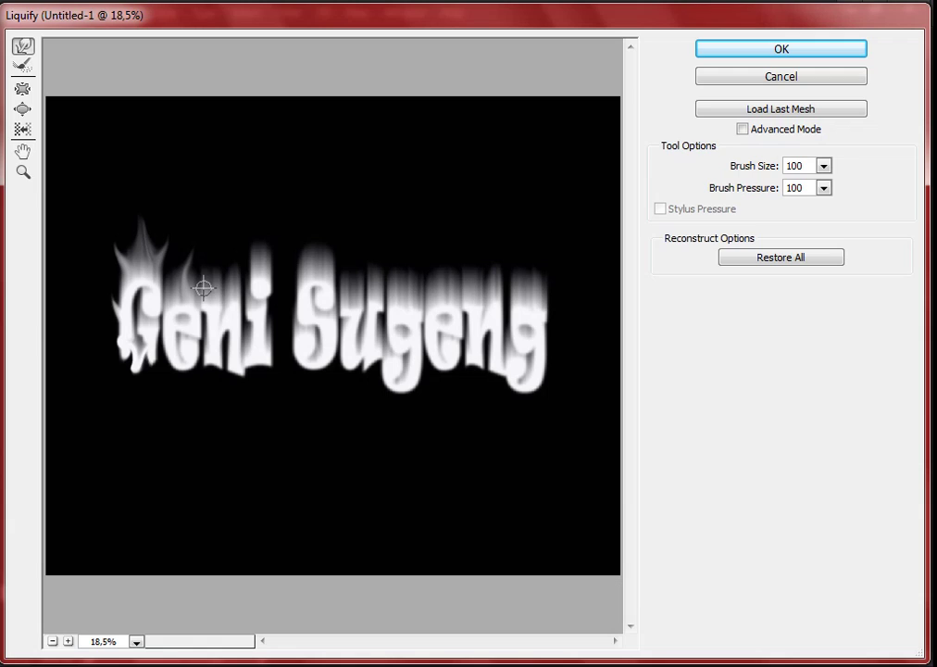
{"action": "left_click_drag", "start_coordinate": [199, 287], "coordinate": [209, 207]}
{"action": "left_click_drag", "start_coordinate": [243, 279], "coordinate": [247, 210]}
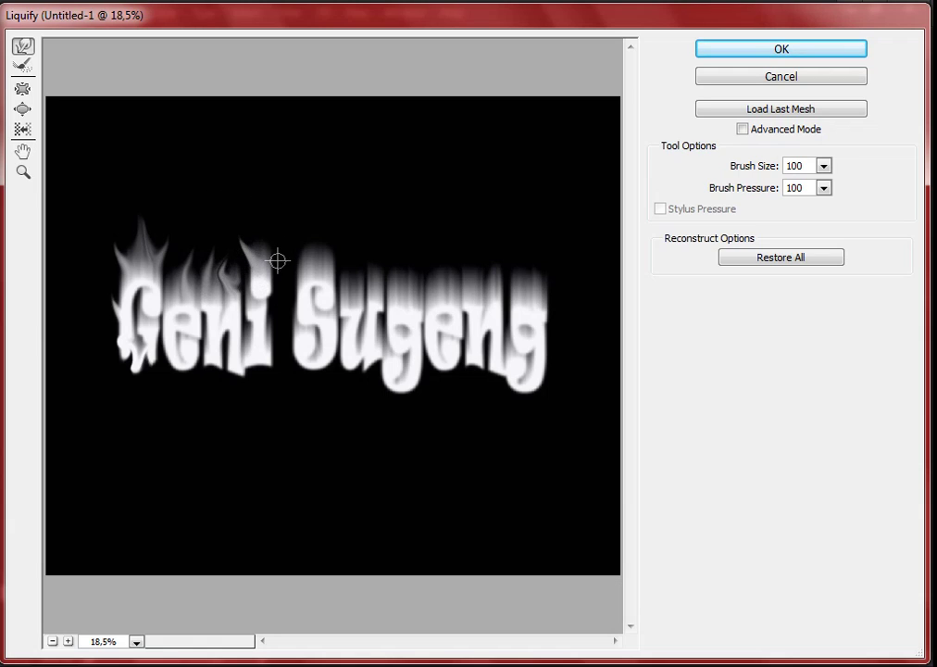
{"action": "left_click_drag", "start_coordinate": [268, 266], "coordinate": [282, 189]}
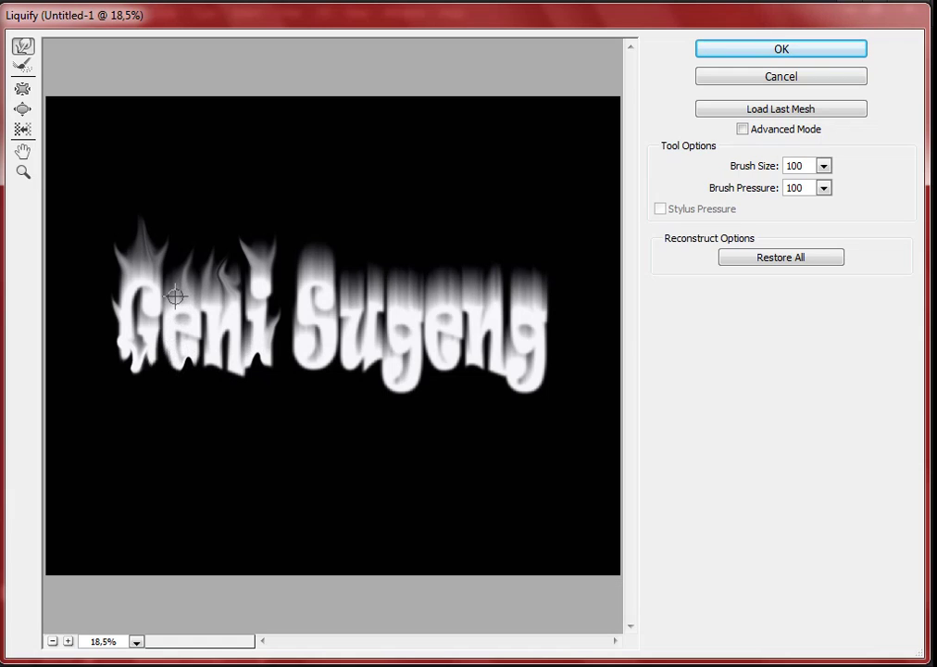
{"action": "left_click_drag", "start_coordinate": [304, 282], "coordinate": [299, 204]}
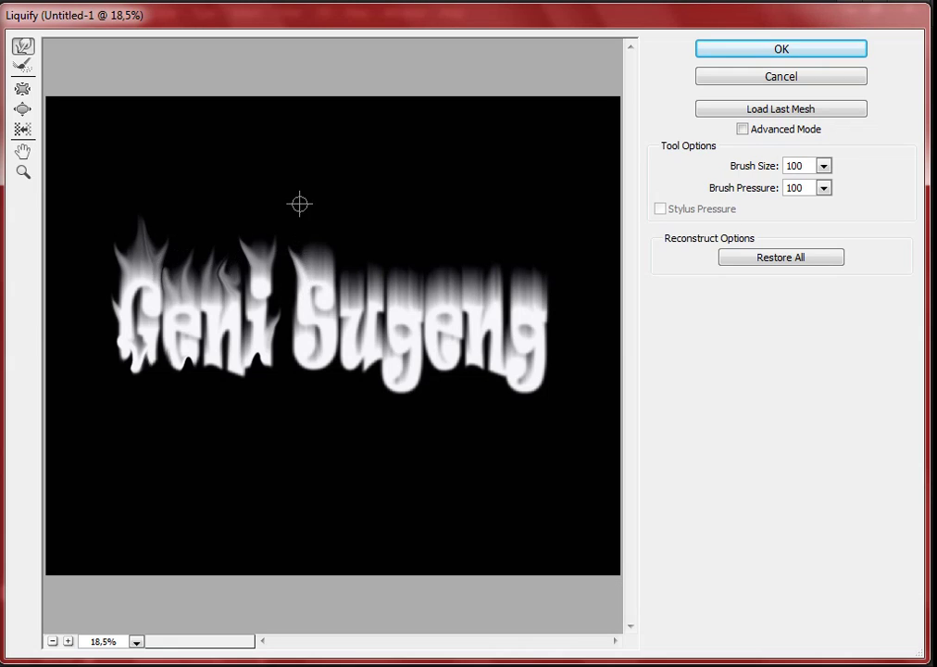
{"action": "left_click_drag", "start_coordinate": [317, 269], "coordinate": [327, 250]}
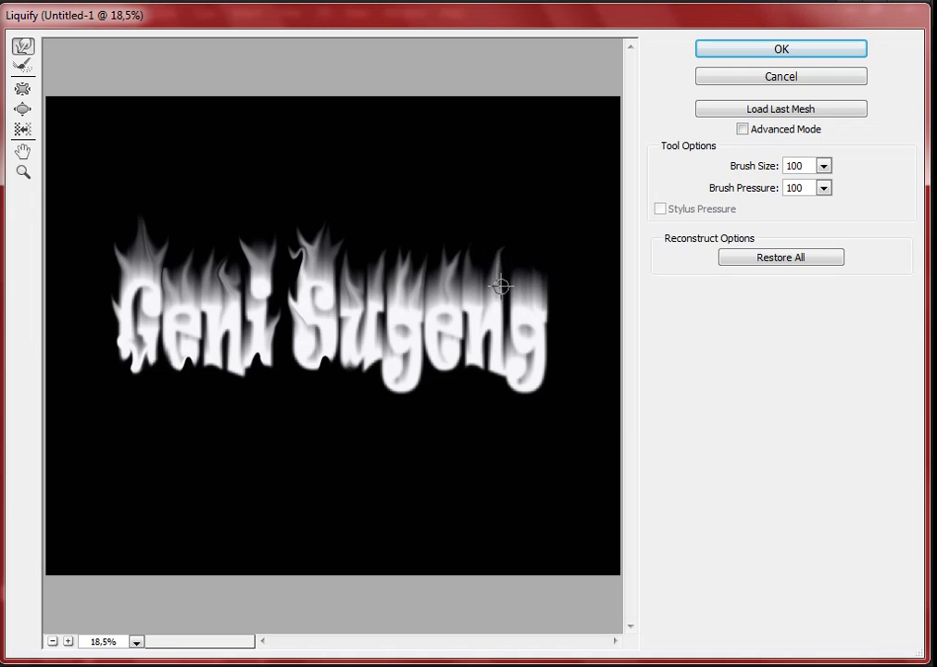
- Stretch flame spikes out from the g and apply the Liquify warp
{"action": "mouse_move", "coordinate": [504, 288]}
{"action": "left_mouse_down"}
{"action": "mouse_move", "coordinate": [529, 266]}
{"action": "mouse_move", "coordinate": [577, 261]}
{"action": "left_mouse_up"}
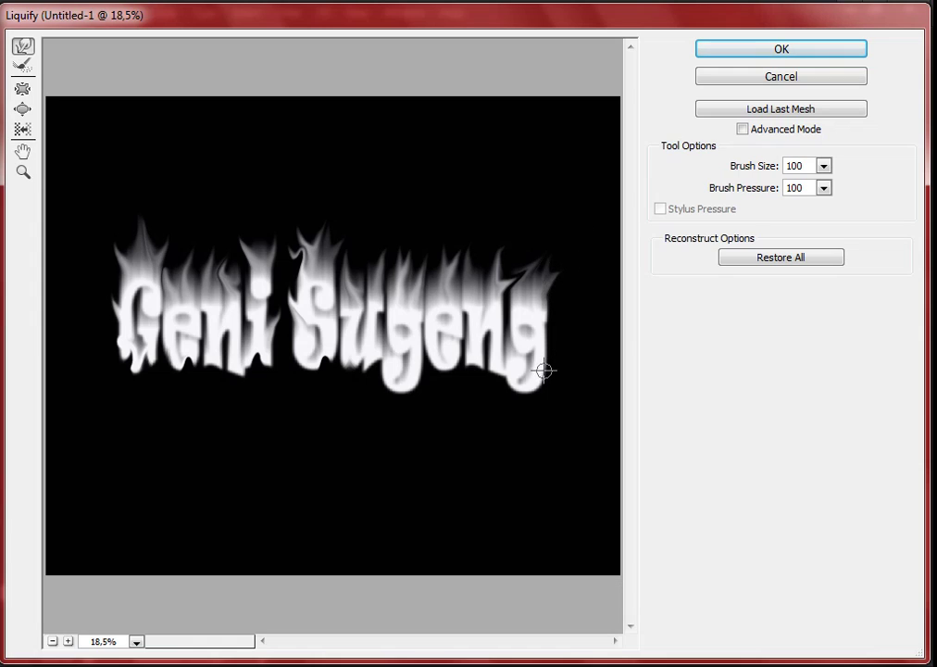
{"action": "left_click_drag", "start_coordinate": [544, 371], "coordinate": [594, 280]}
{"action": "left_click_drag", "start_coordinate": [534, 345], "coordinate": [558, 288]}
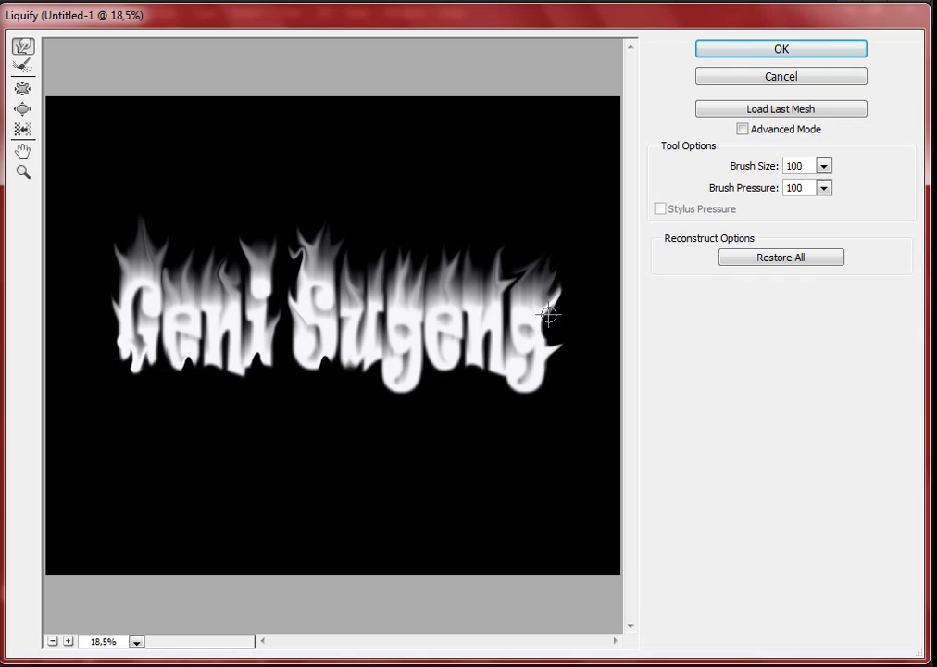
{"action": "mouse_move", "coordinate": [556, 339]}
{"action": "left_mouse_down"}
{"action": "mouse_move", "coordinate": [567, 305]}
{"action": "mouse_move", "coordinate": [536, 412]}
{"action": "left_mouse_up"}
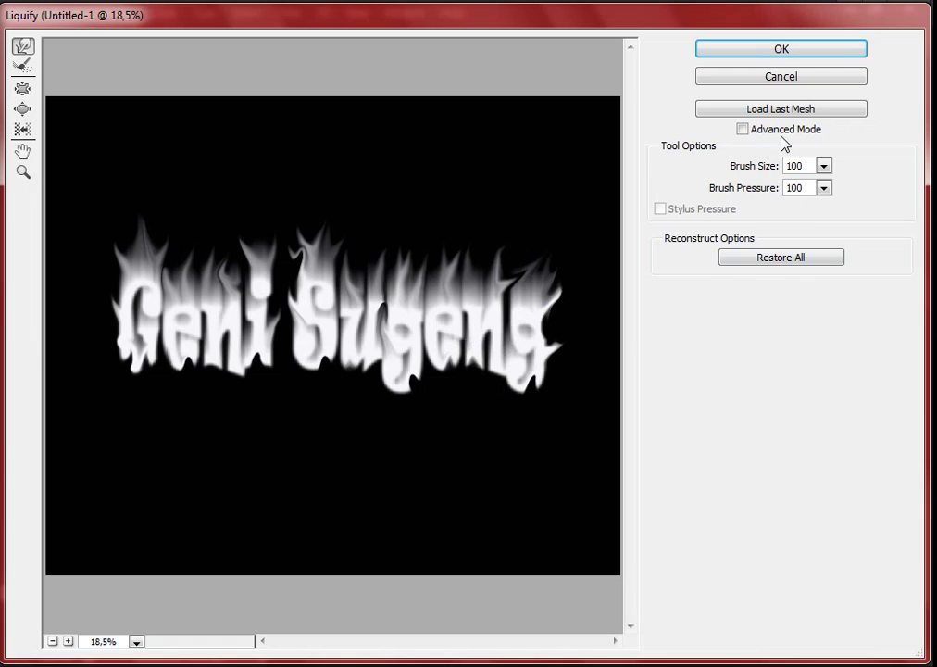
{"action": "left_click", "coordinate": [776, 51]}
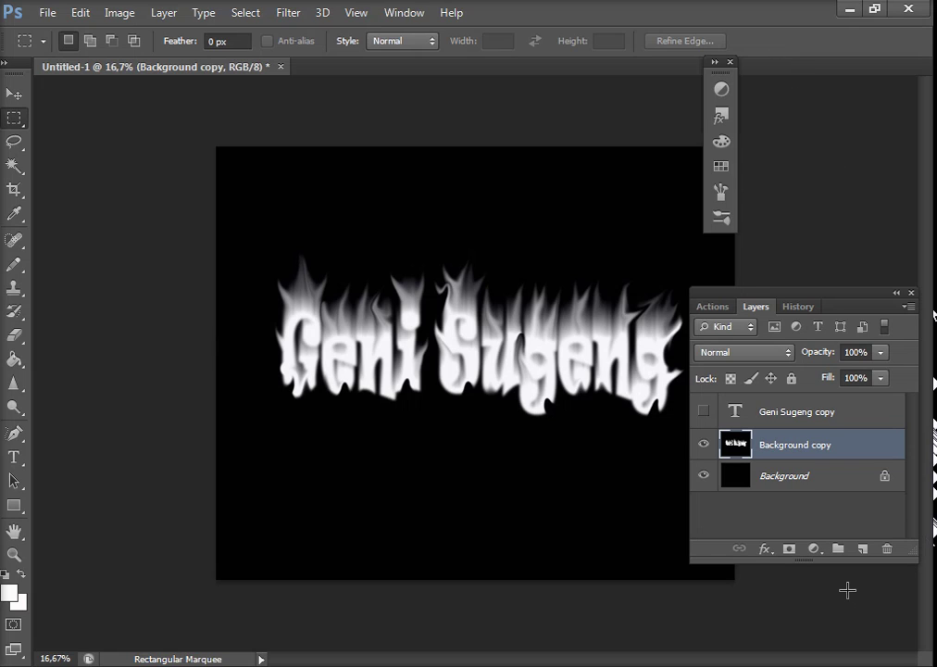
- Add a colorized Hue/Saturation adjustment layer with Hue 230 and Saturation 100 to tint the flames blue
{"action": "left_click", "coordinate": [816, 549]}
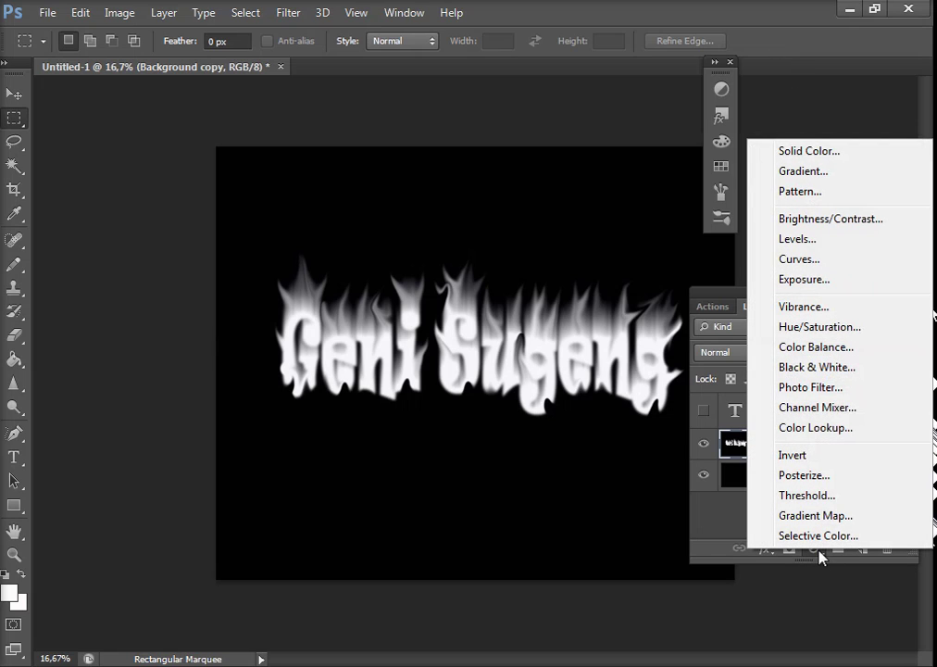
{"action": "left_click", "coordinate": [816, 334]}
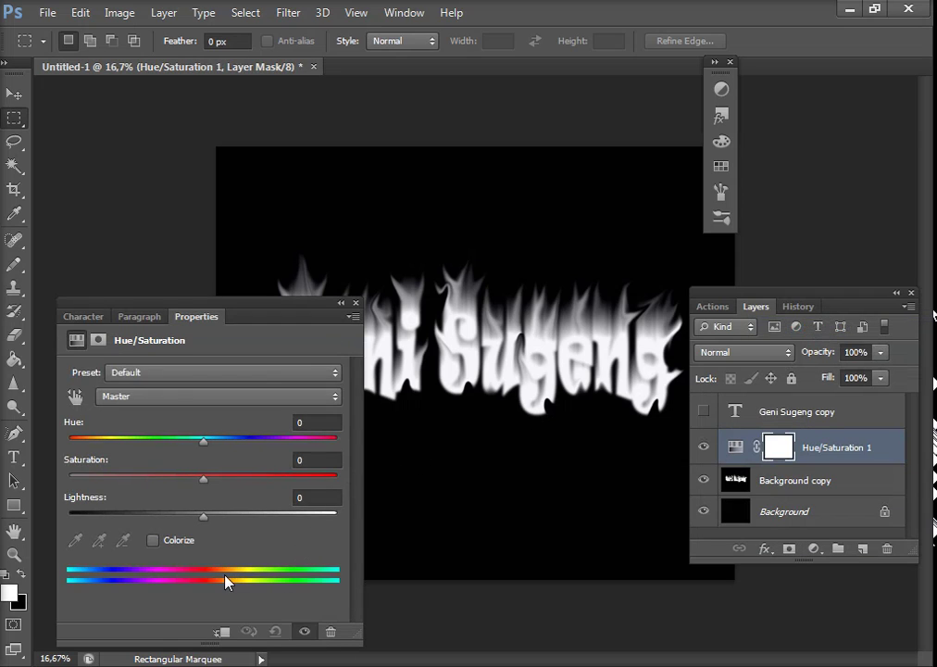
{"action": "left_click", "coordinate": [154, 541]}
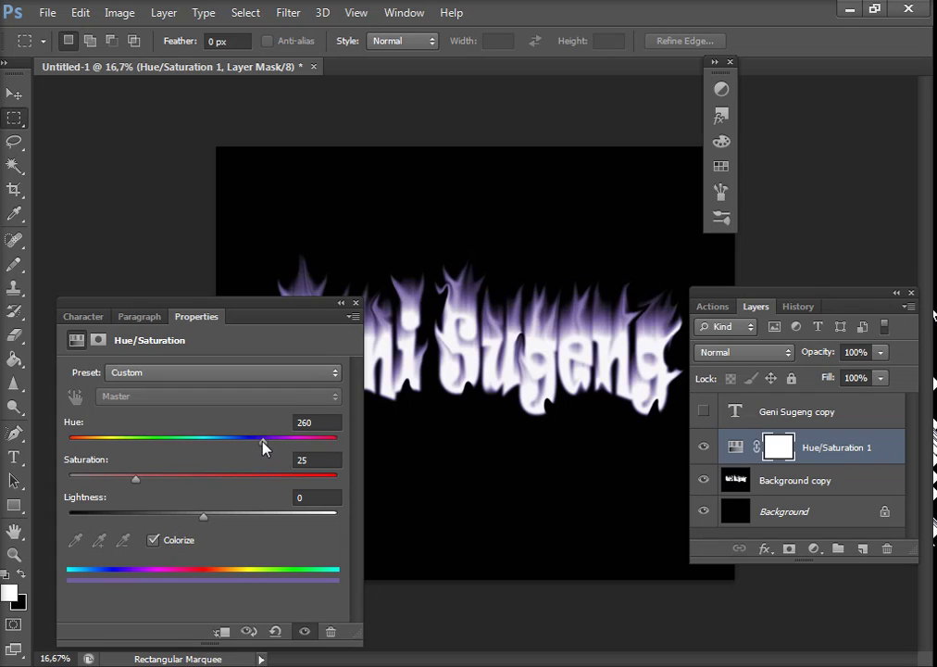
{"action": "mouse_move", "coordinate": [263, 443]}
{"action": "left_mouse_down"}
{"action": "mouse_move", "coordinate": [230, 442]}
{"action": "mouse_move", "coordinate": [292, 451]}
{"action": "mouse_move", "coordinate": [157, 445]}
{"action": "mouse_move", "coordinate": [241, 446]}
{"action": "left_mouse_up"}
{"action": "left_click_drag", "start_coordinate": [136, 480], "coordinate": [185, 480]}
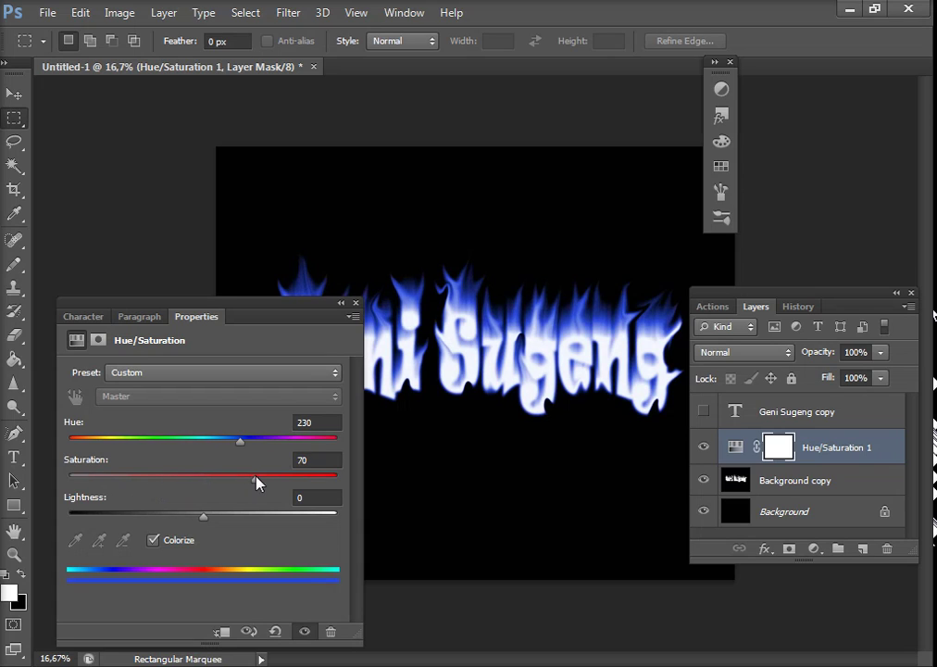
{"action": "left_click_drag", "start_coordinate": [301, 480], "coordinate": [329, 481]}
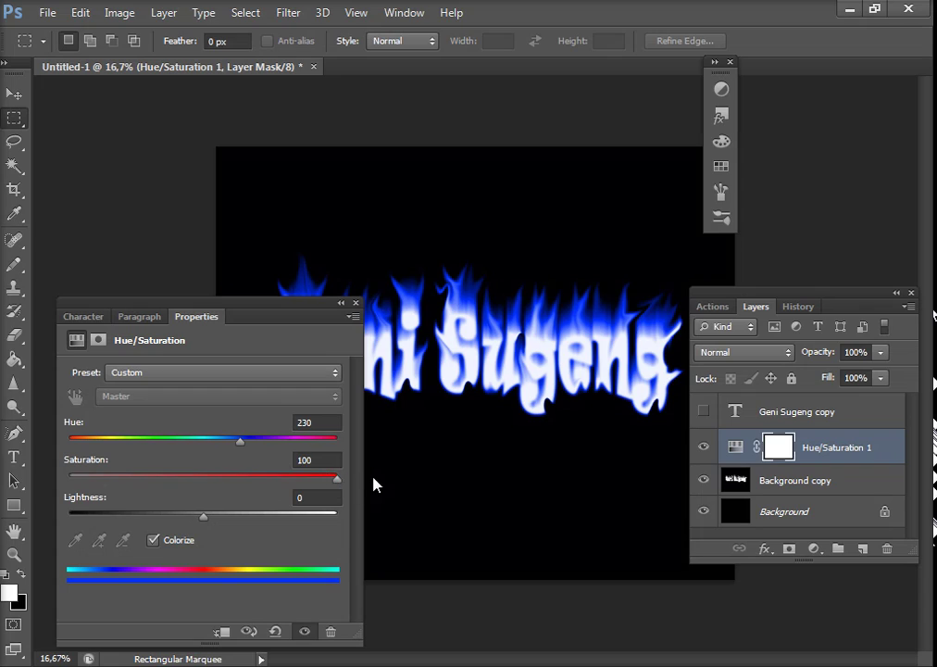
{"action": "left_click", "coordinate": [355, 304]}
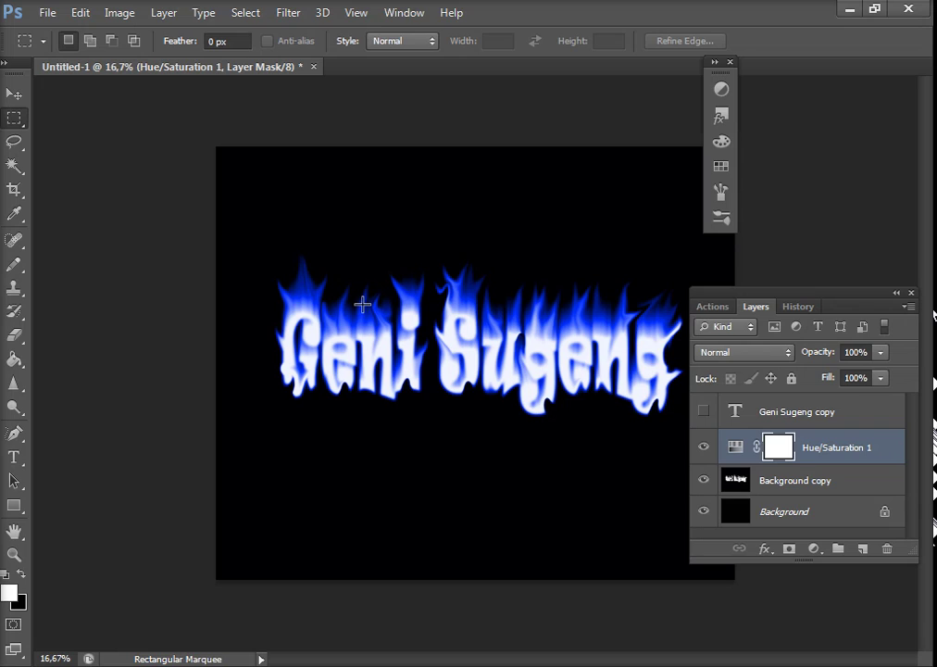
{"action": "left_click", "coordinate": [802, 489]}
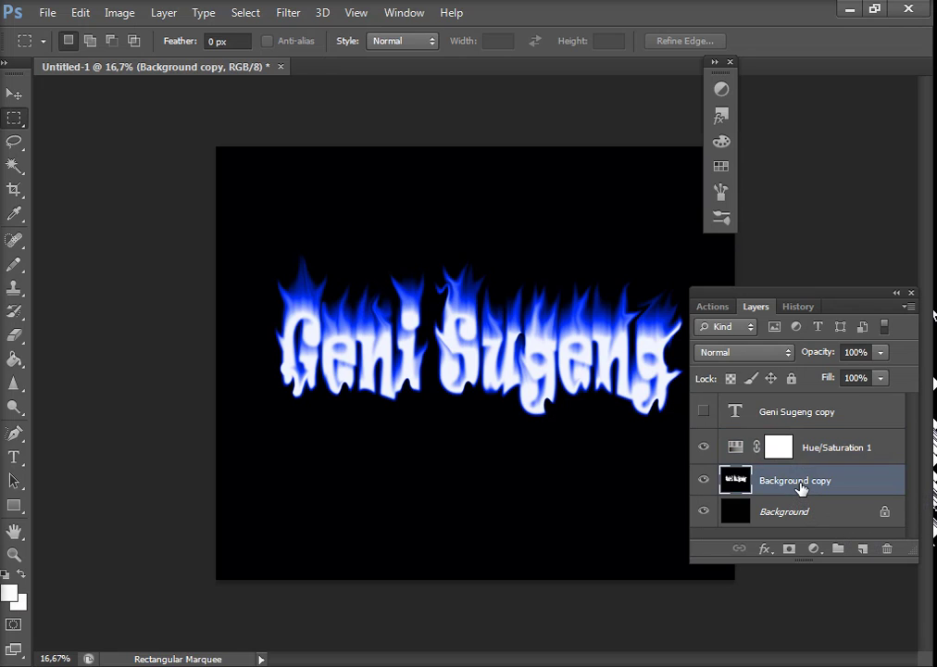
{"action": "left_click", "coordinate": [814, 549]}
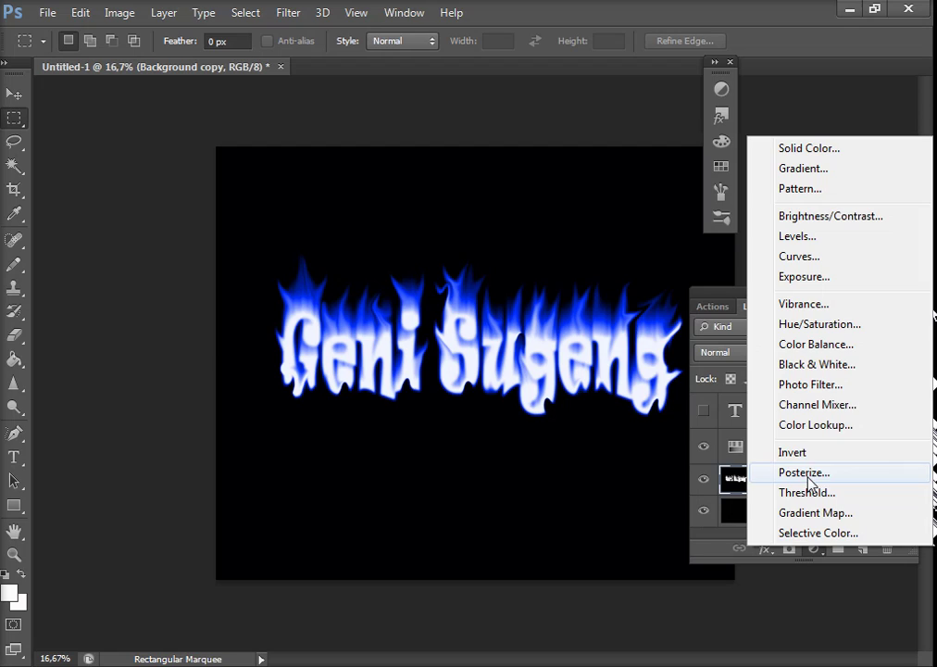
{"action": "left_click", "coordinate": [813, 325]}
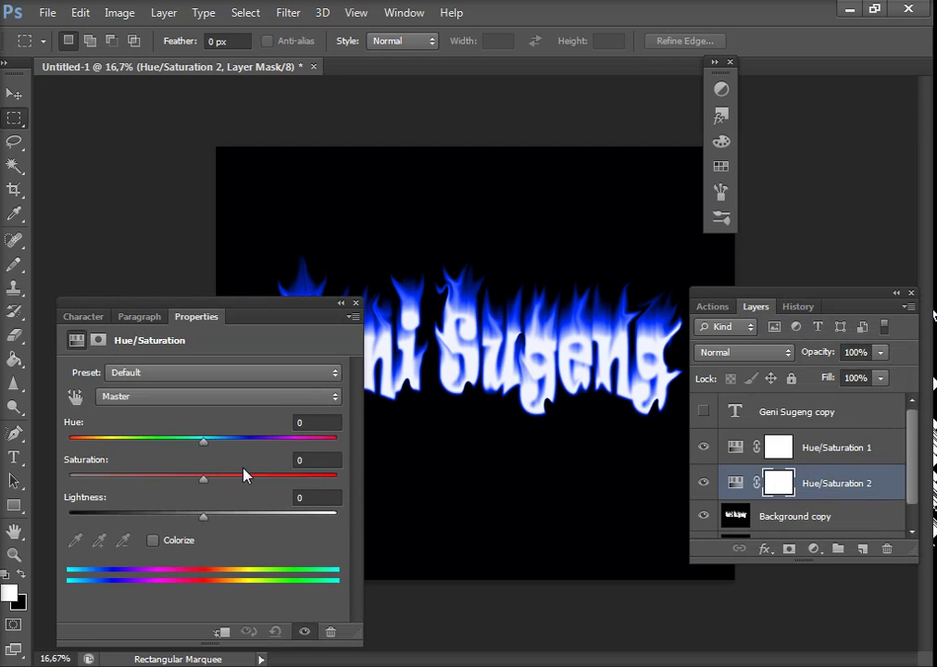
{"action": "left_click_drag", "start_coordinate": [205, 443], "coordinate": [175, 446]}
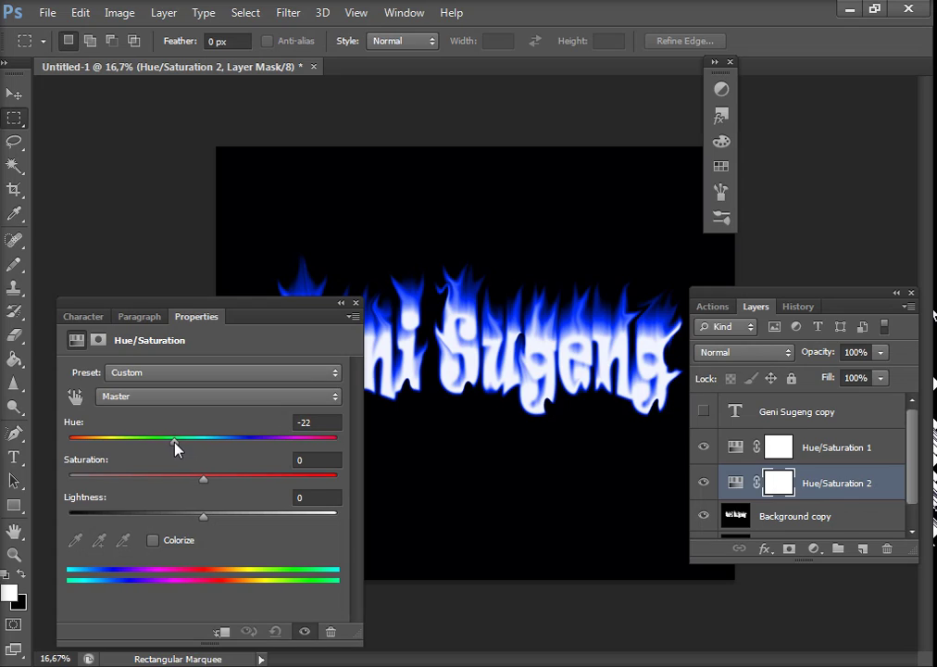
{"action": "left_click", "coordinate": [358, 302]}
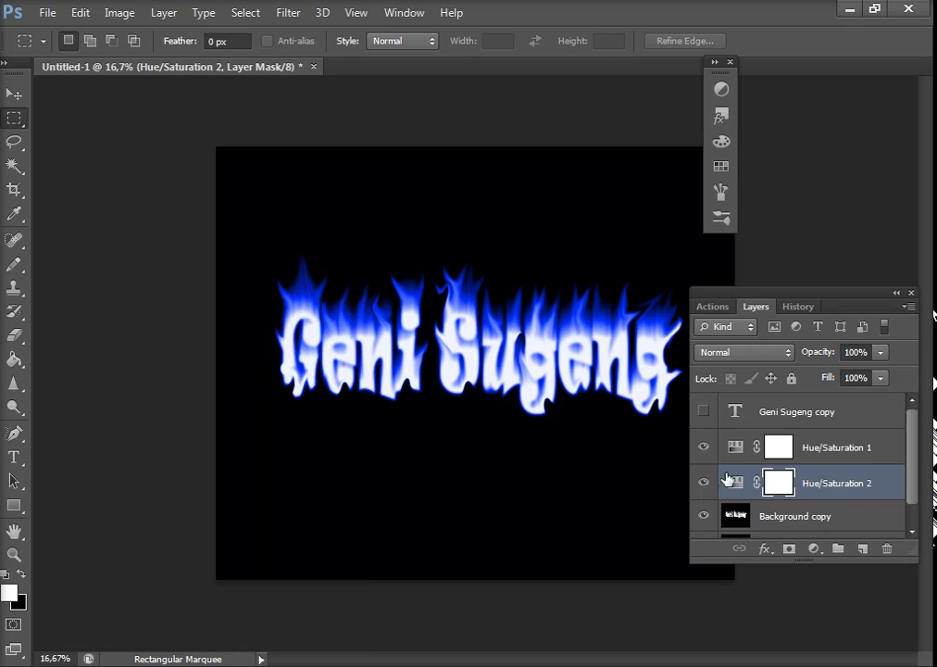
{"action": "left_click", "coordinate": [704, 414]}
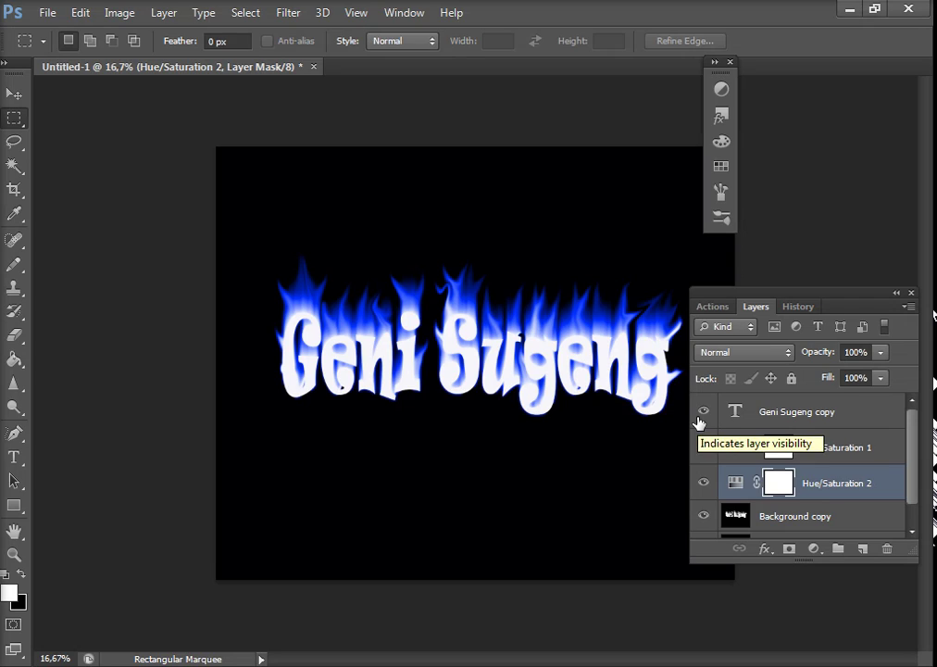
- Save the document in Photoshop format as Untitled-2.psd
{"action": "left_click", "coordinate": [49, 13]}
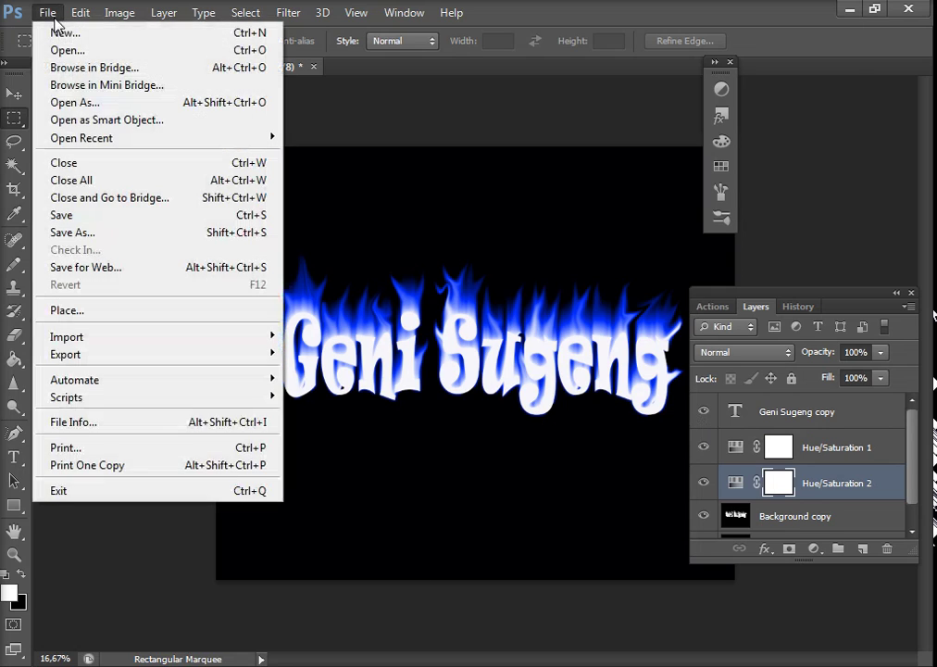
{"action": "left_click", "coordinate": [90, 216]}
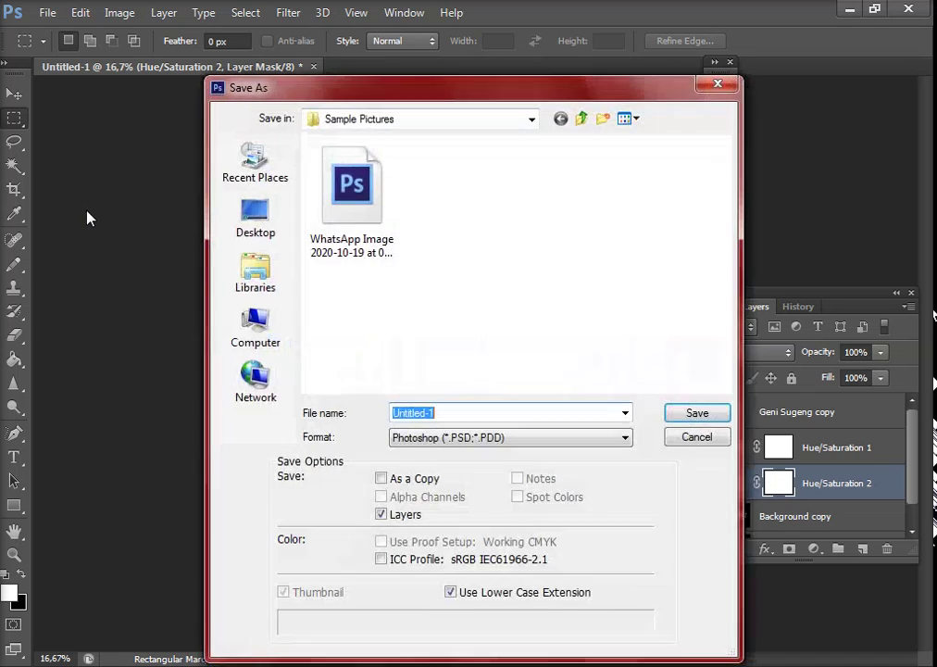
{"action": "left_click", "coordinate": [462, 409]}
{"action": "type", "text": "2"}
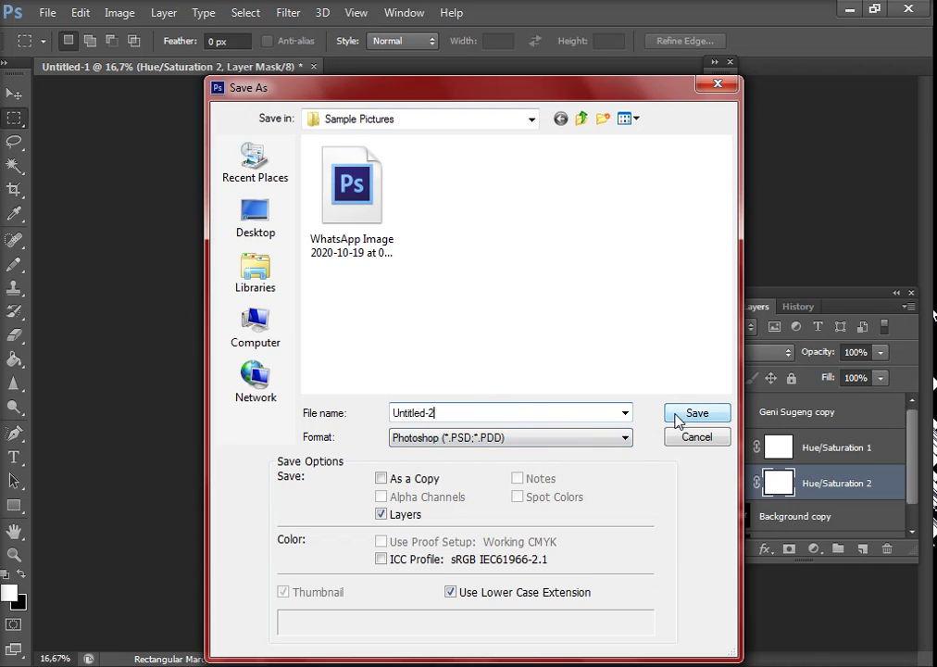
{"action": "left_click", "coordinate": [677, 415]}
{"action": "left_click", "coordinate": [664, 203]}
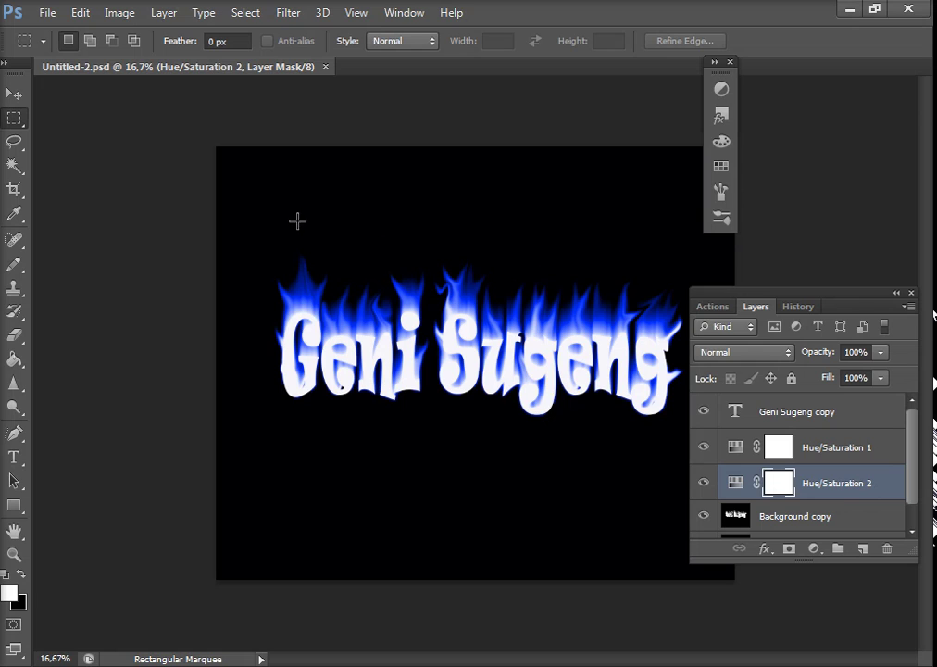
- Start a Save As copy of the artwork with JPEG chosen as the format
{"action": "left_click", "coordinate": [46, 12]}
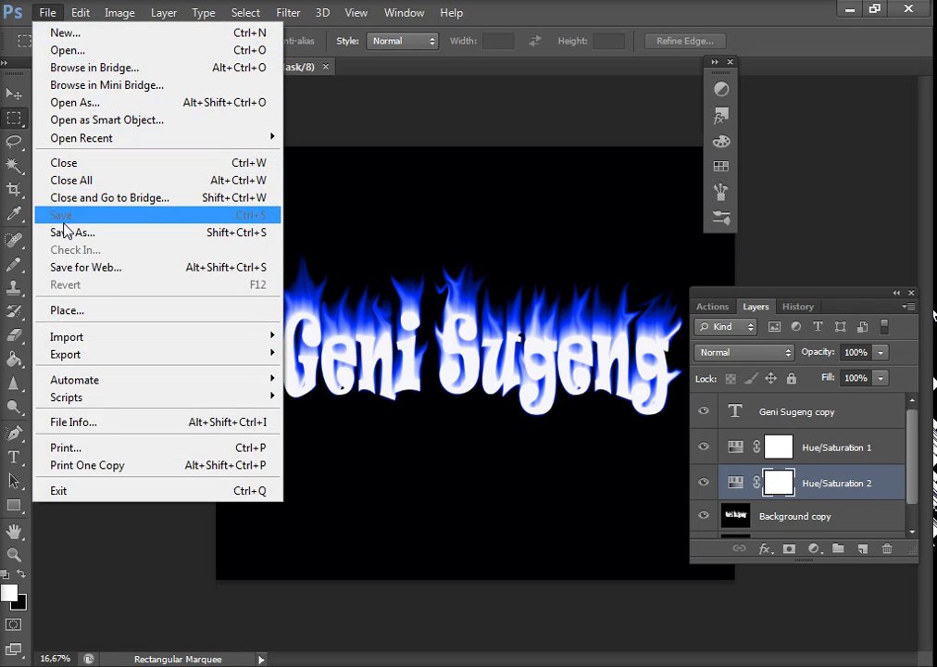
{"action": "left_click", "coordinate": [67, 233]}
{"action": "left_click", "coordinate": [477, 437]}
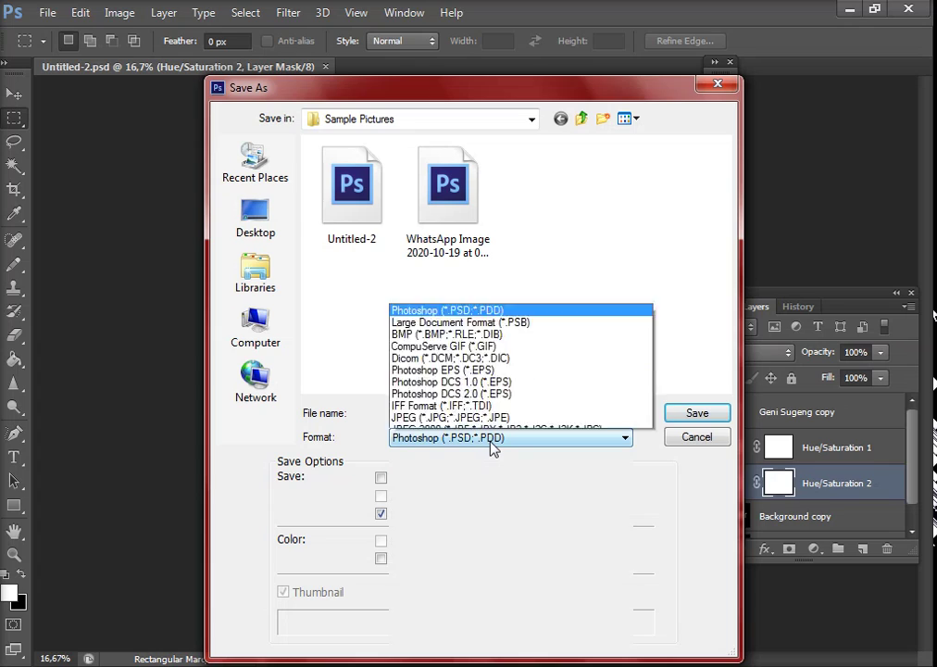
{"action": "left_click", "coordinate": [417, 309]}
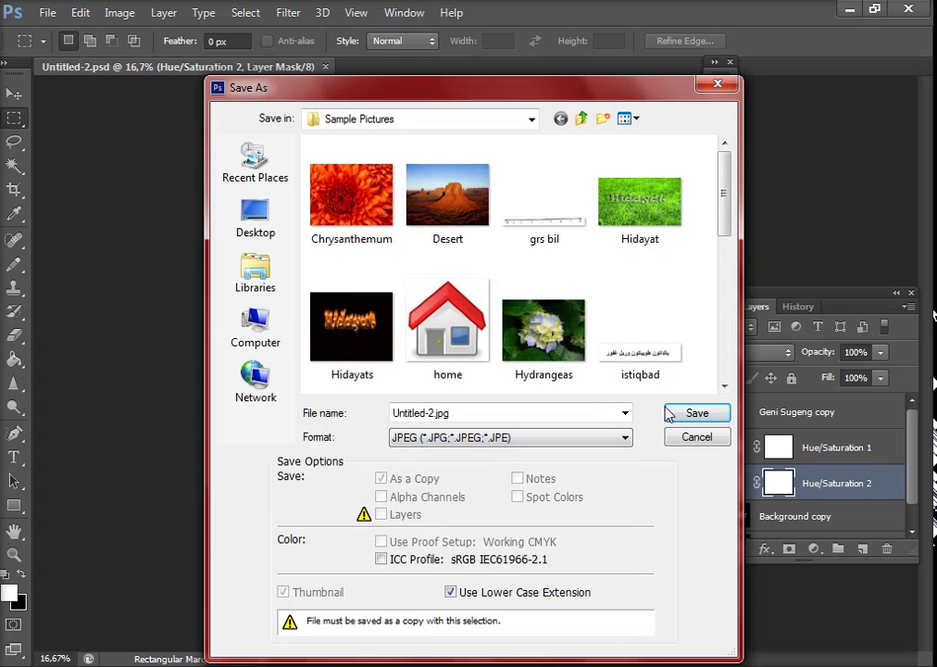